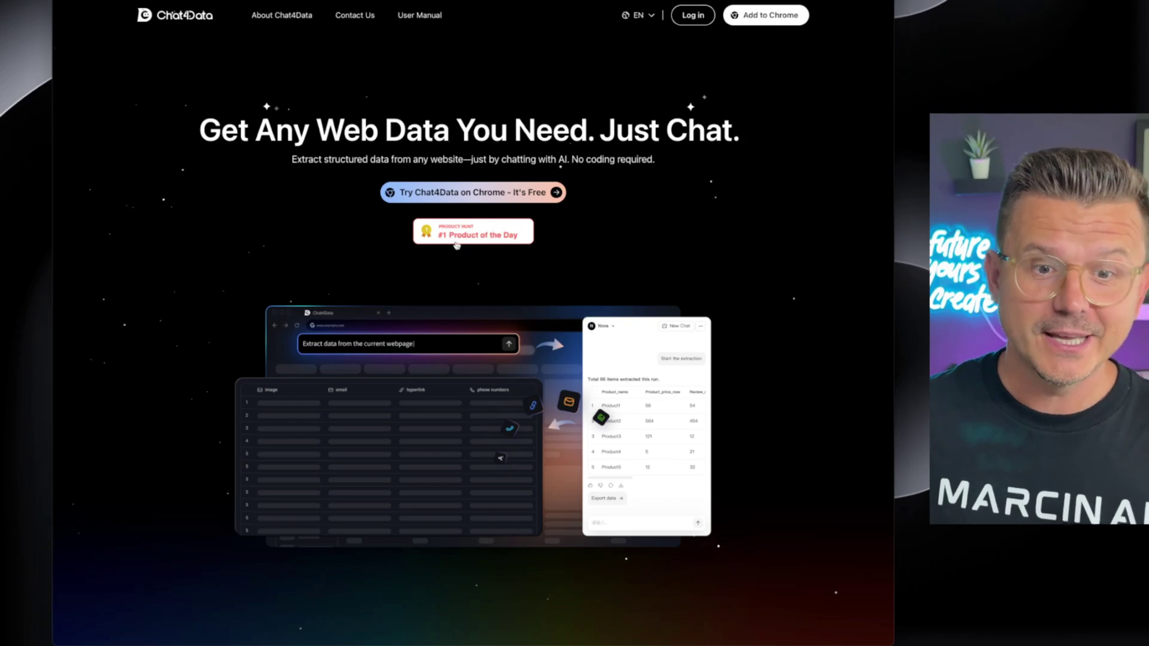
Step: Open Chat4Data's Product Hunt award page and look over its launch details
left_click(460, 240)
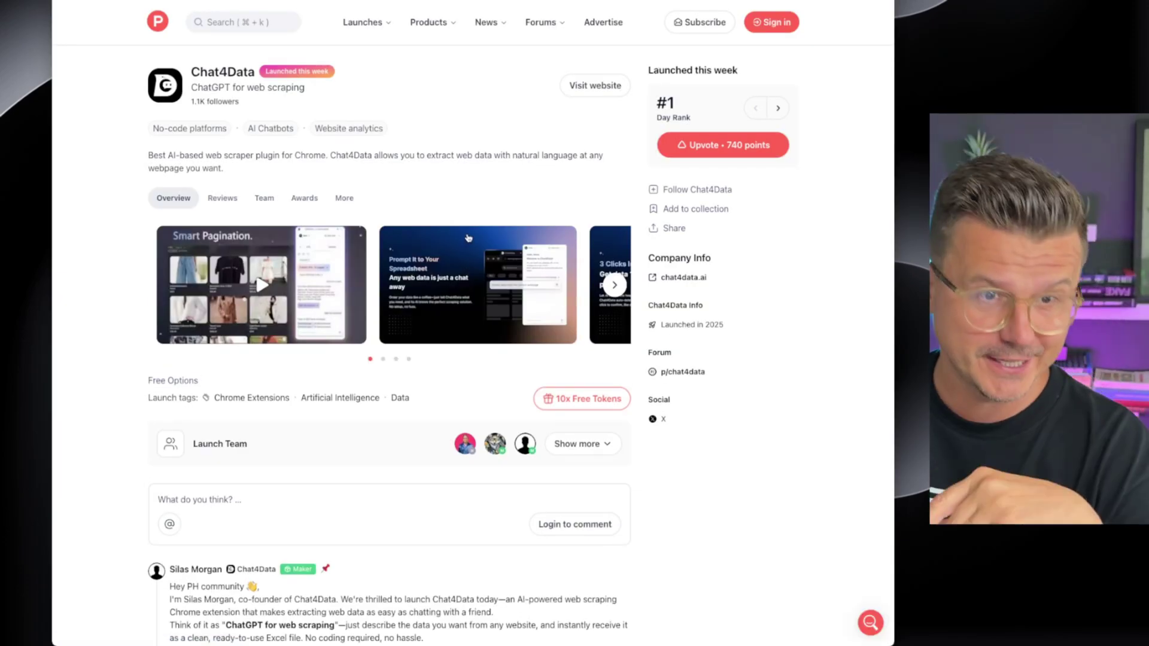
scroll(127, 266, "down", 1)
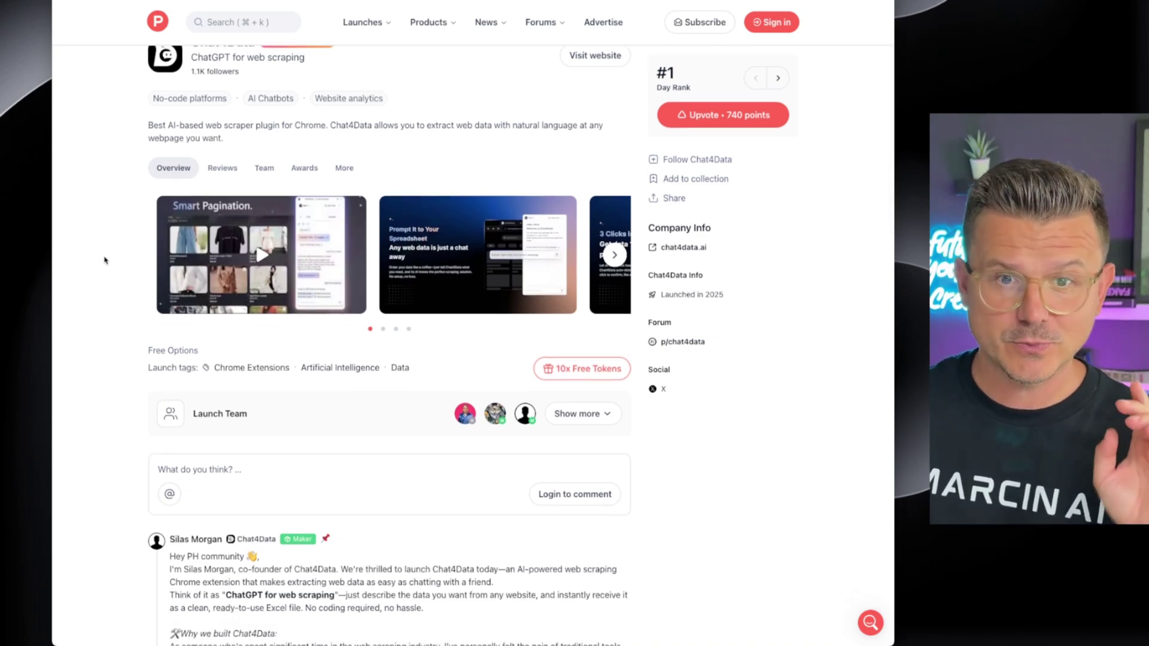
scroll(169, 260, "up", 1)
Step: Return to the Chat4Data website and install its AI web scraping extension from the Chrome Web Store
left_click(594, 89)
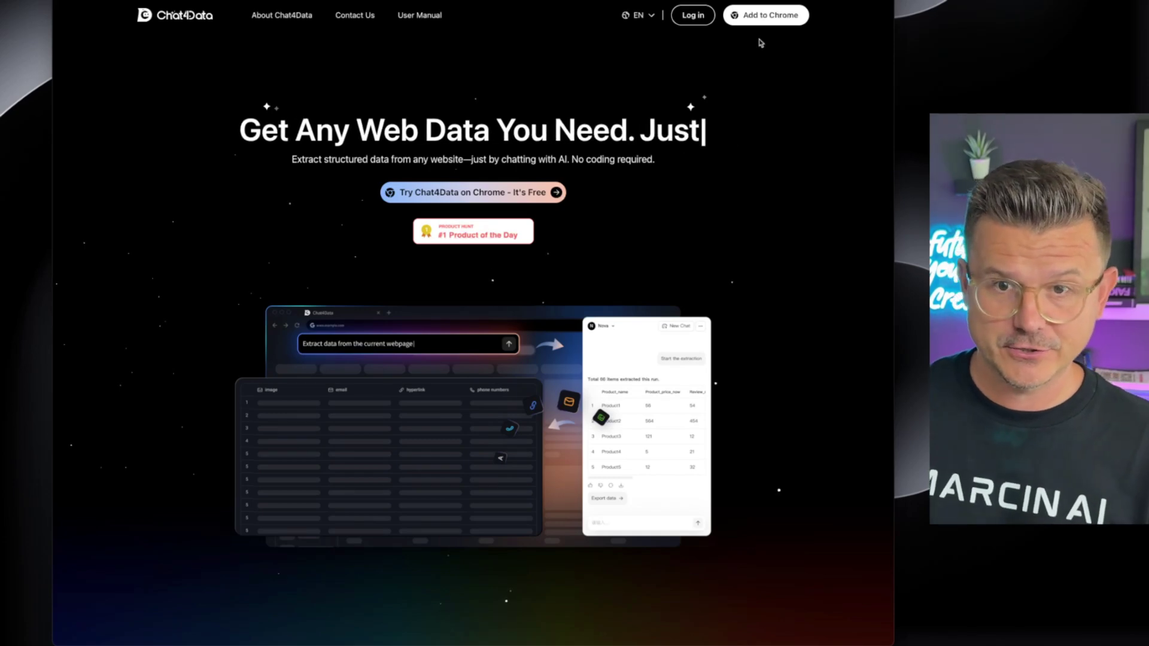
left_click(766, 15)
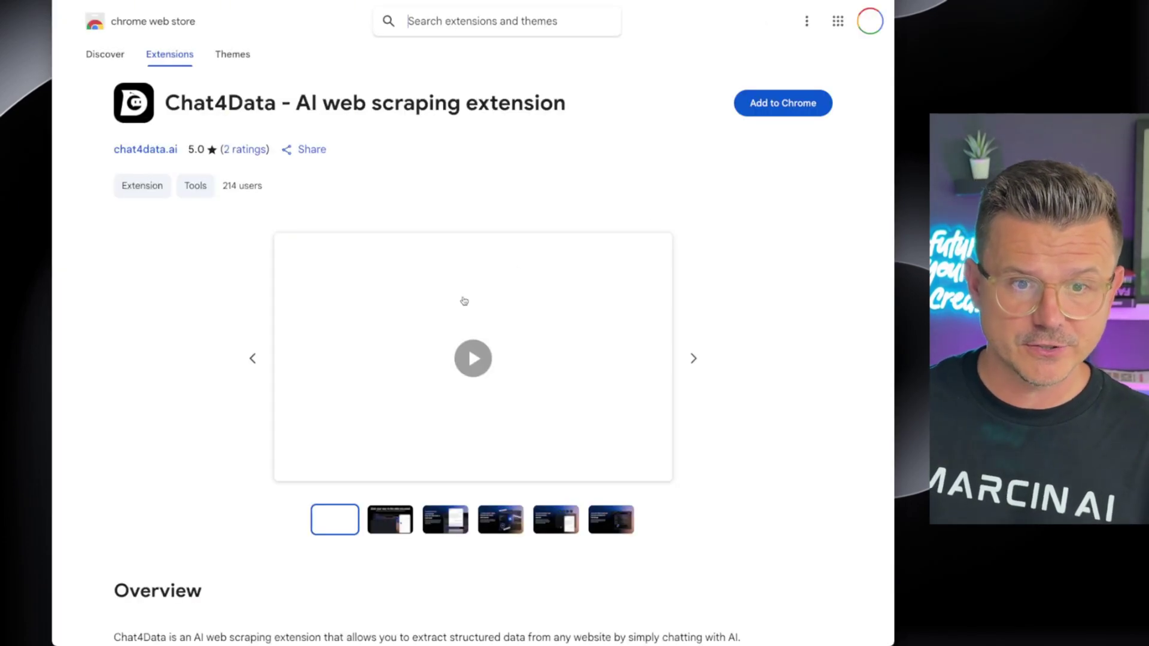
left_click(775, 104)
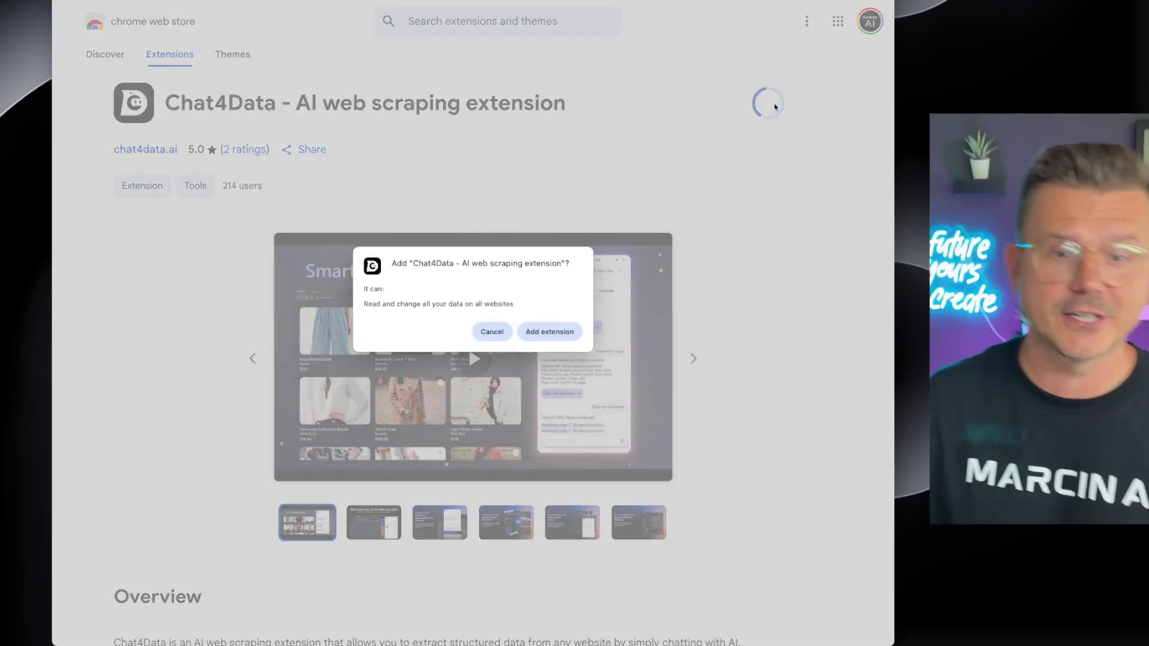
left_click(550, 331)
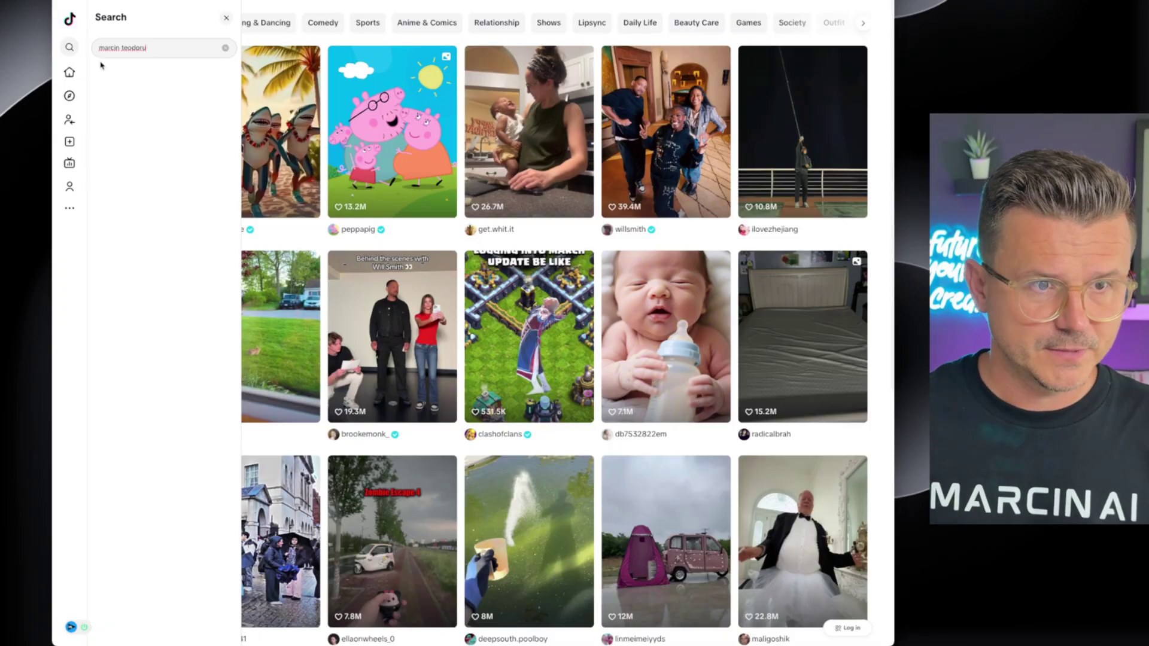
Step: Search TikTok for the creator's name and open the creator's profile from the user results
key("Return")
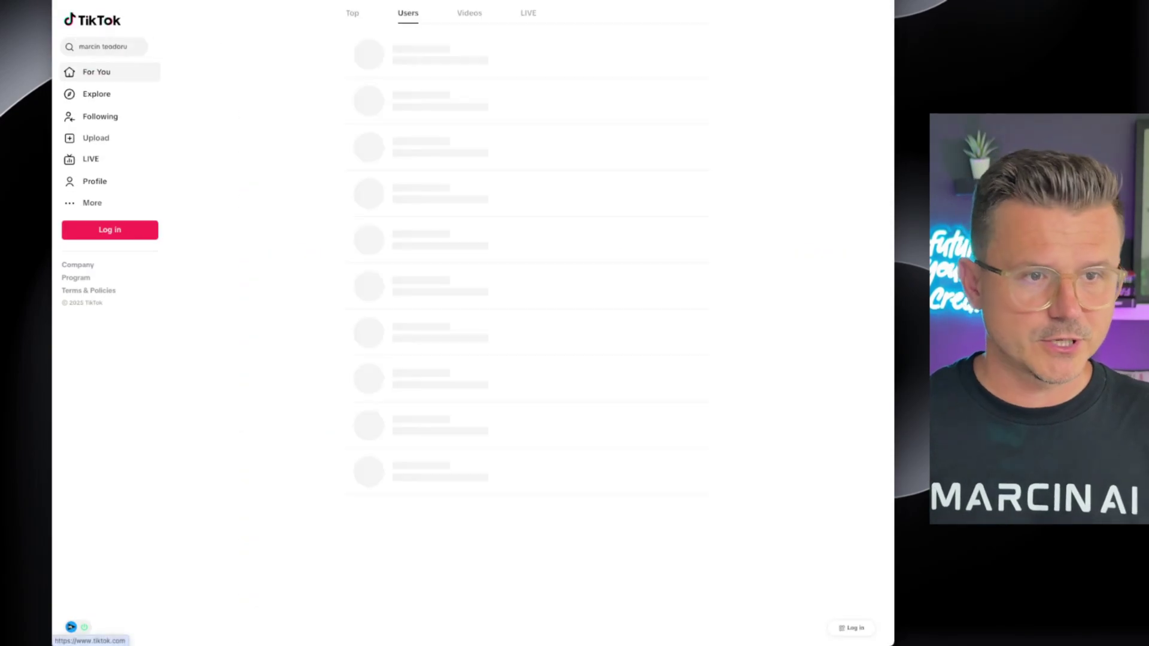
left_click(652, 46)
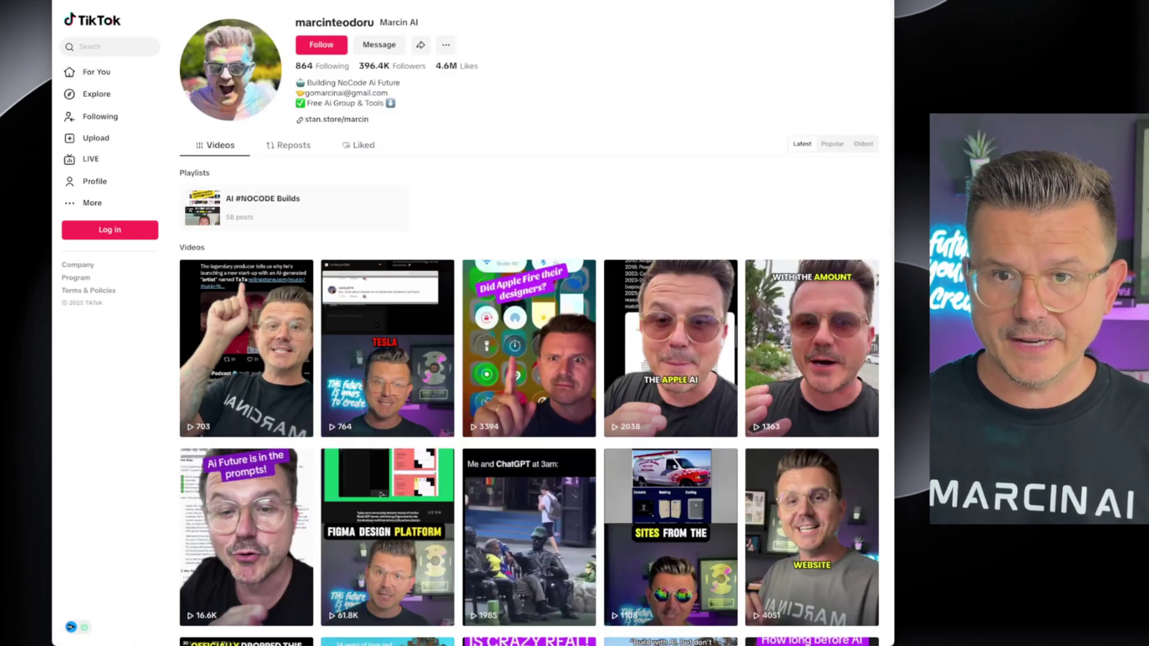
Step: Log in to the Chat4Data extension beside the TikTok profile and request data extraction from the current webpage
left_click(683, 91)
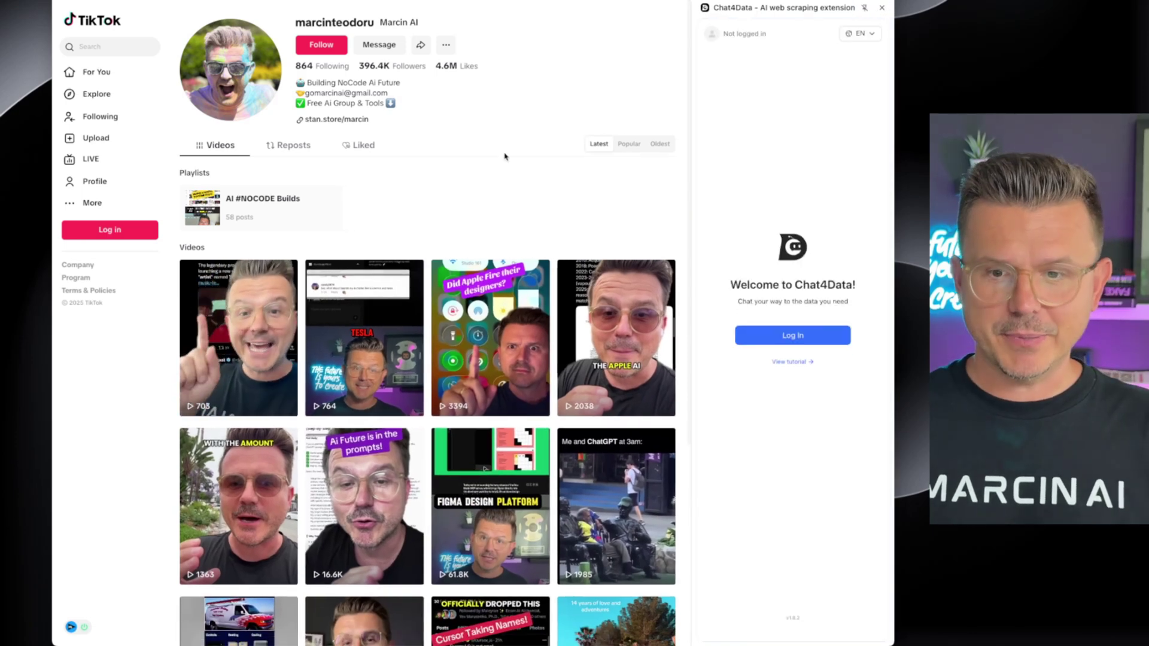
left_click(798, 331)
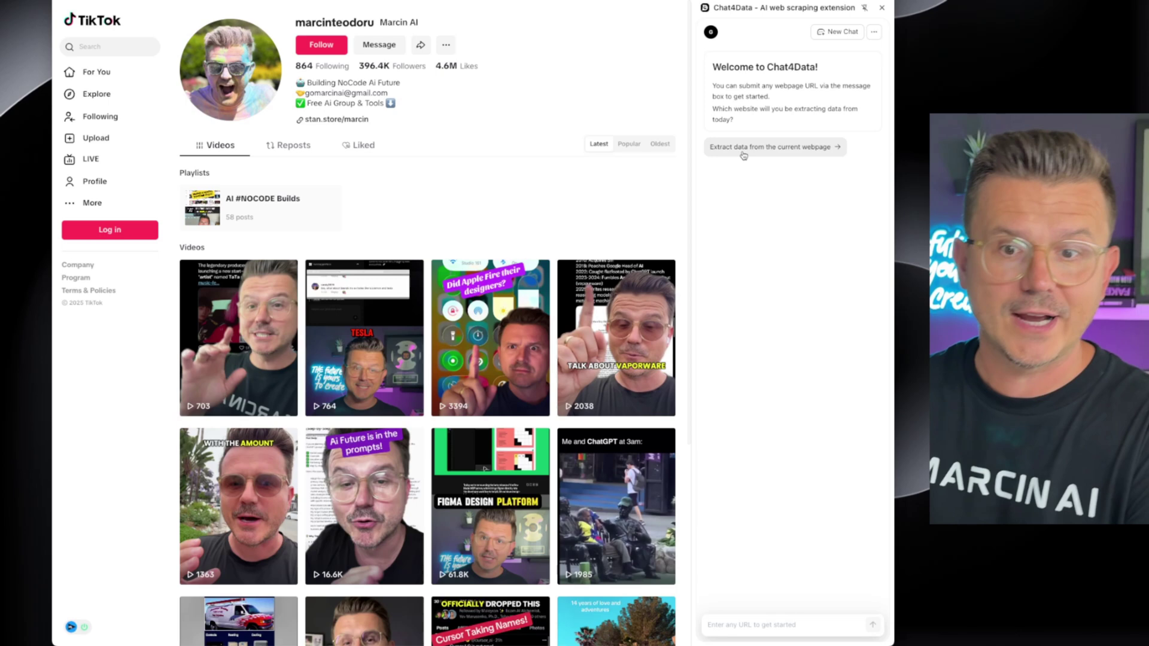
left_click(793, 148)
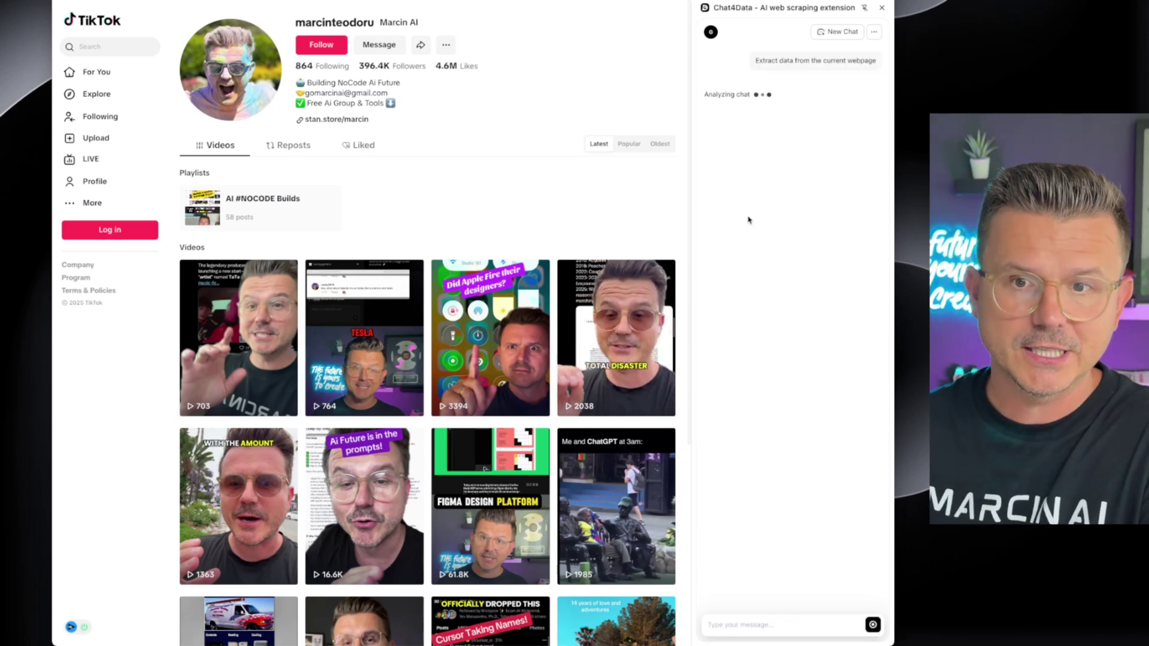
Step: Preview the suggested extraction areas on the profile page and choose video_list as the data source
key("ctrl+plus")
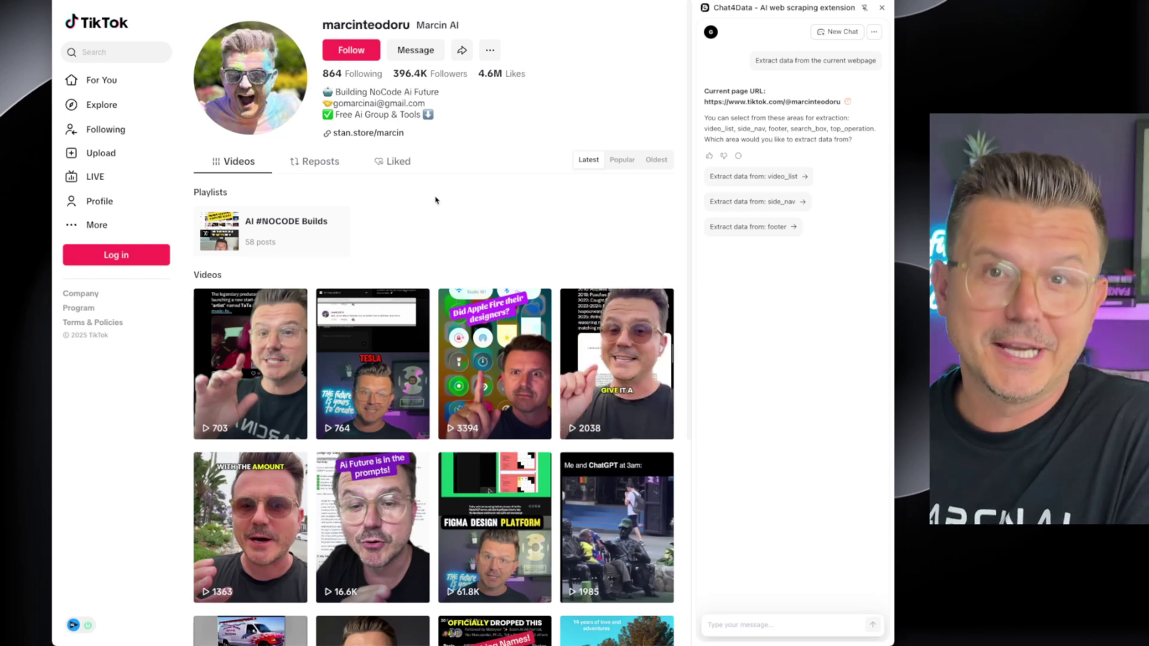
mouse_move(760, 179)
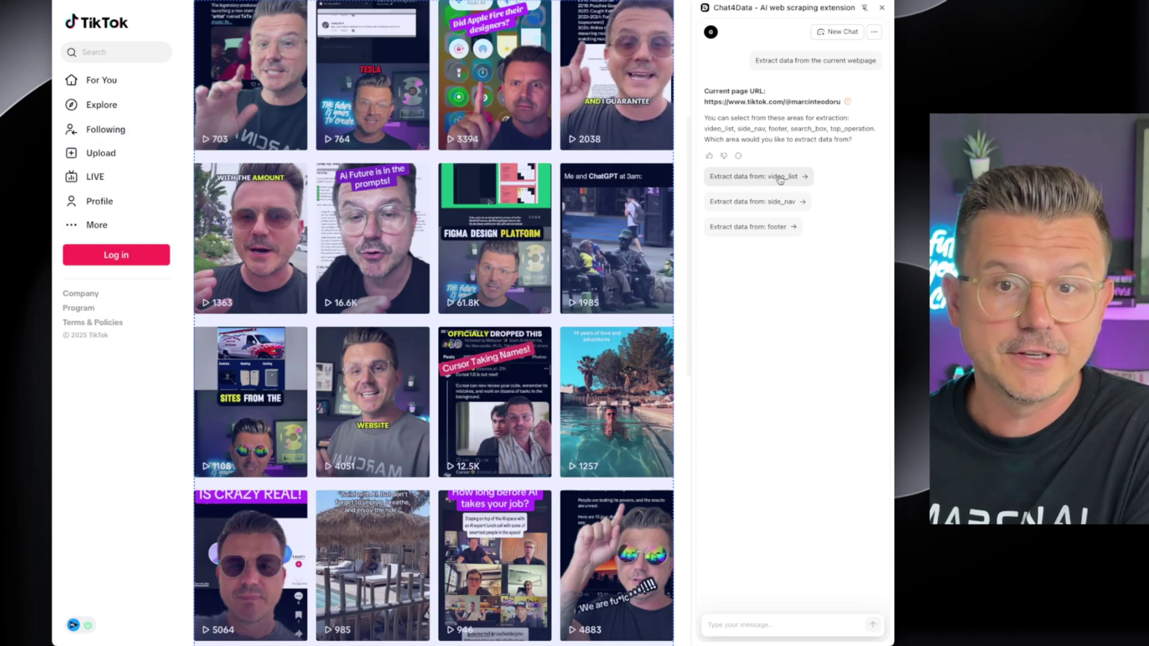
mouse_move(723, 209)
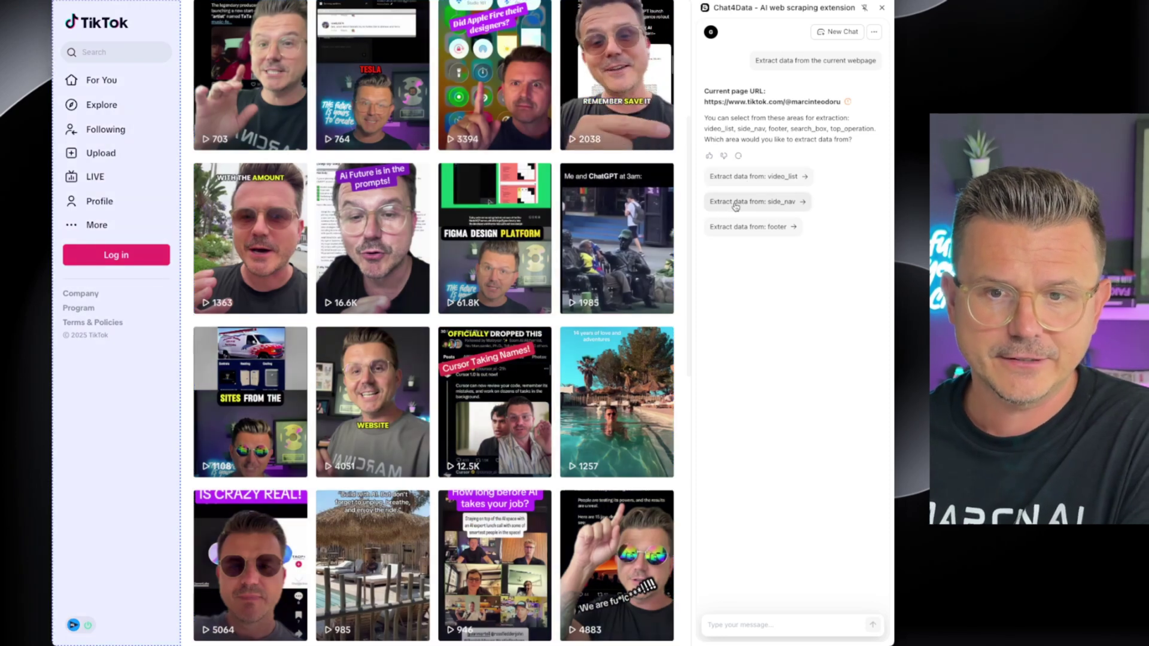
mouse_move(738, 232)
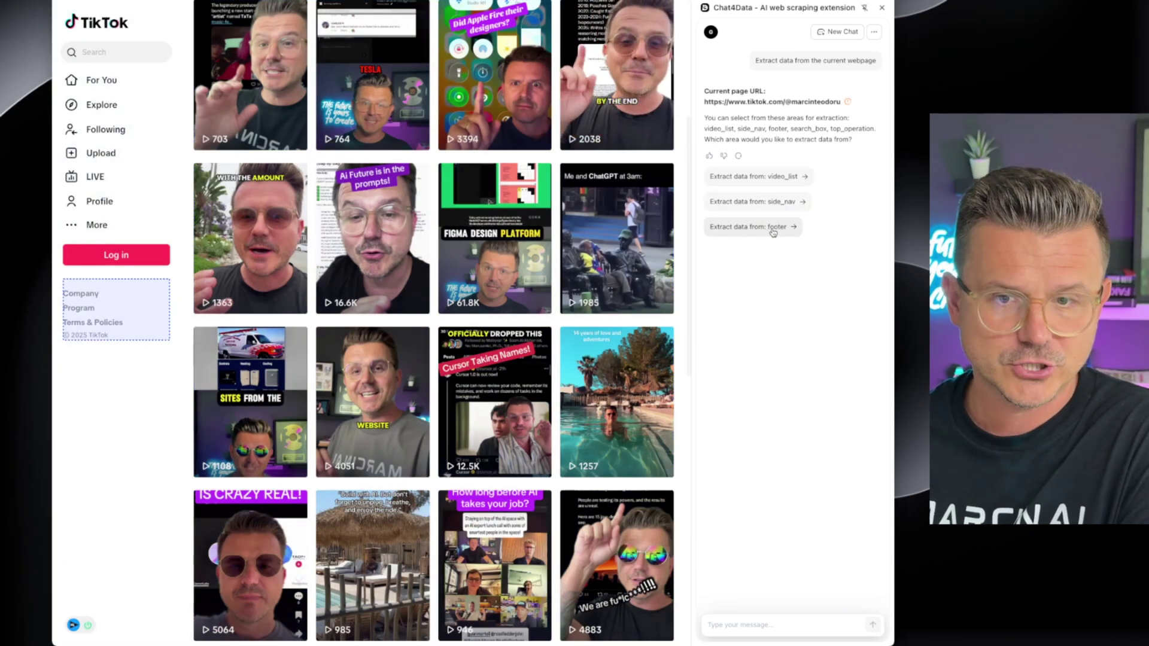
left_click(740, 177)
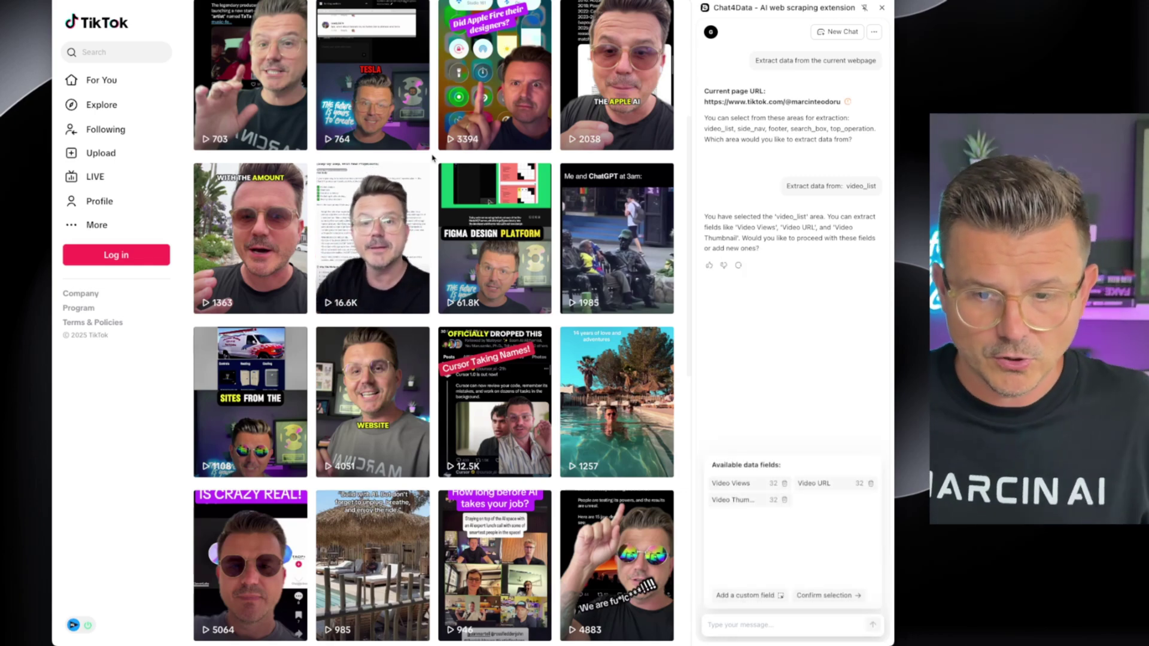
Step: Preview the available data fields on the video grid and remove the Video Thumbnail field
scroll(433, 239, "down", 2)
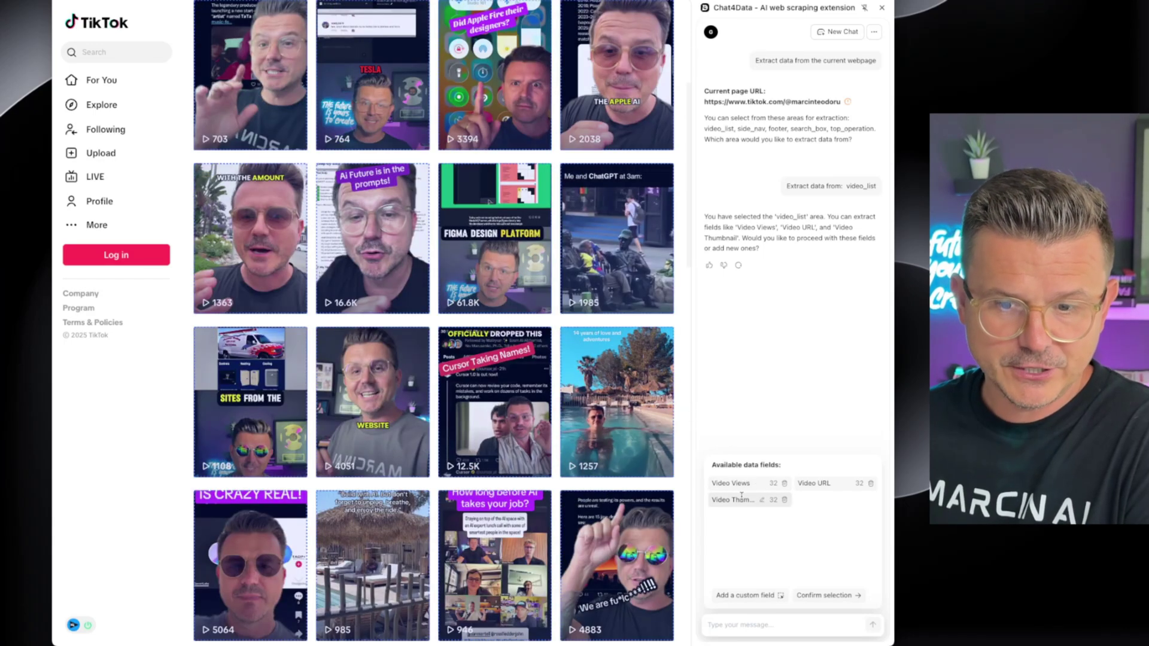
mouse_move(802, 490)
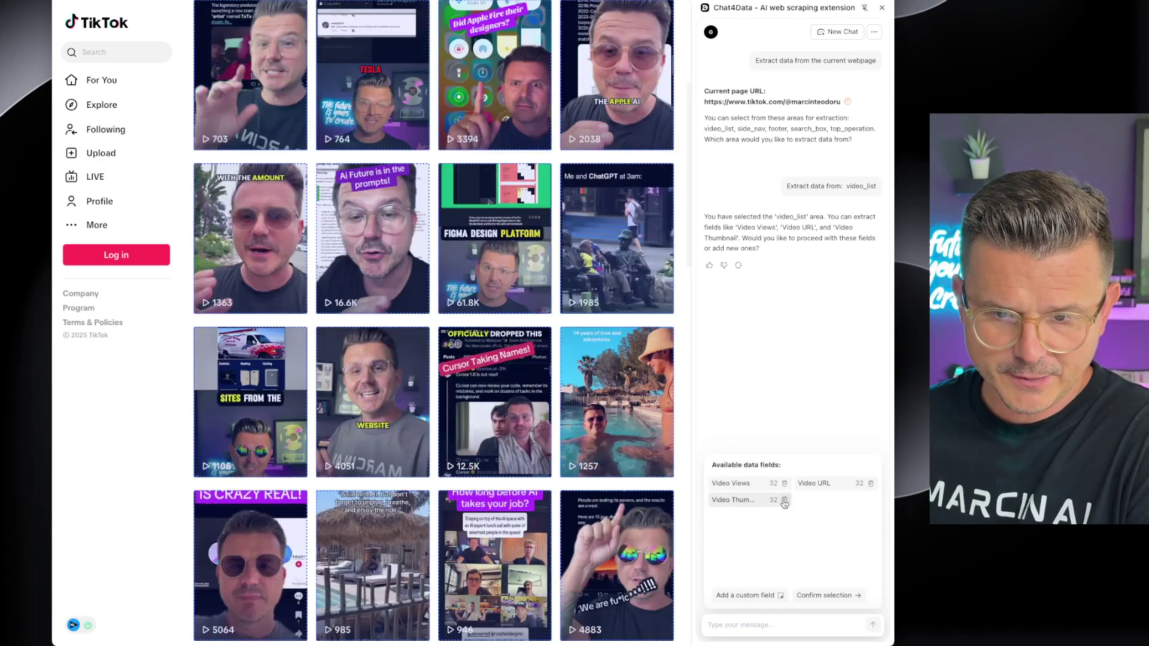
left_click(784, 499)
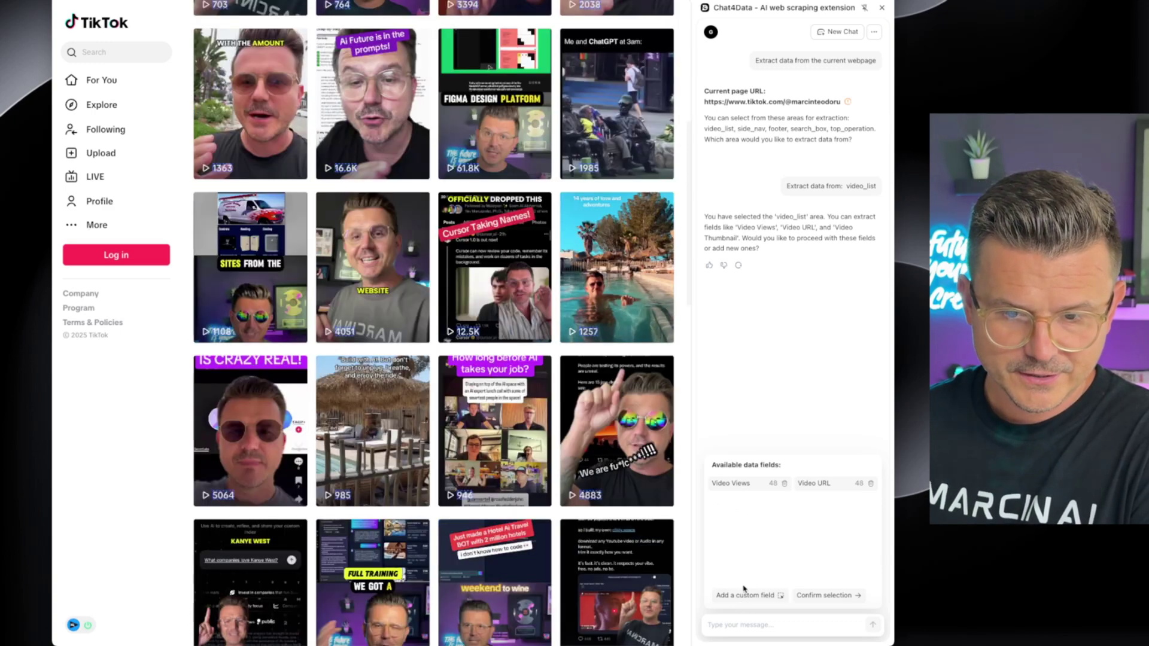
Step: Skip adding a custom field, confirm the Video Views and Video URL fields, and choose to extract 3 pages
left_click(747, 595)
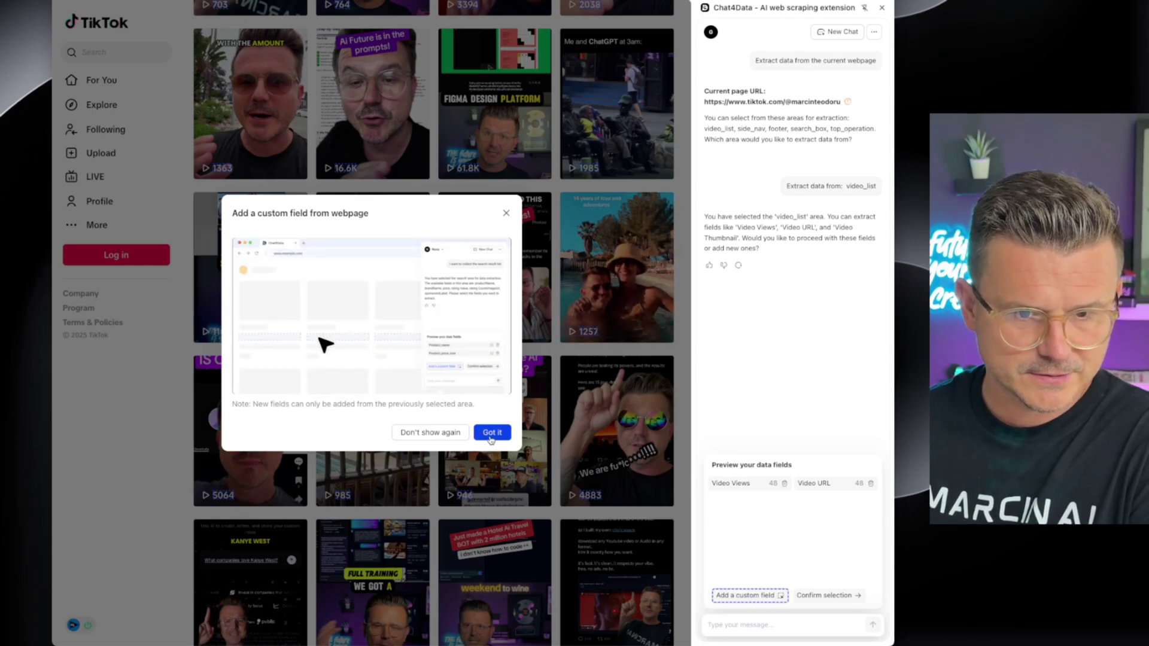
key("Escape")
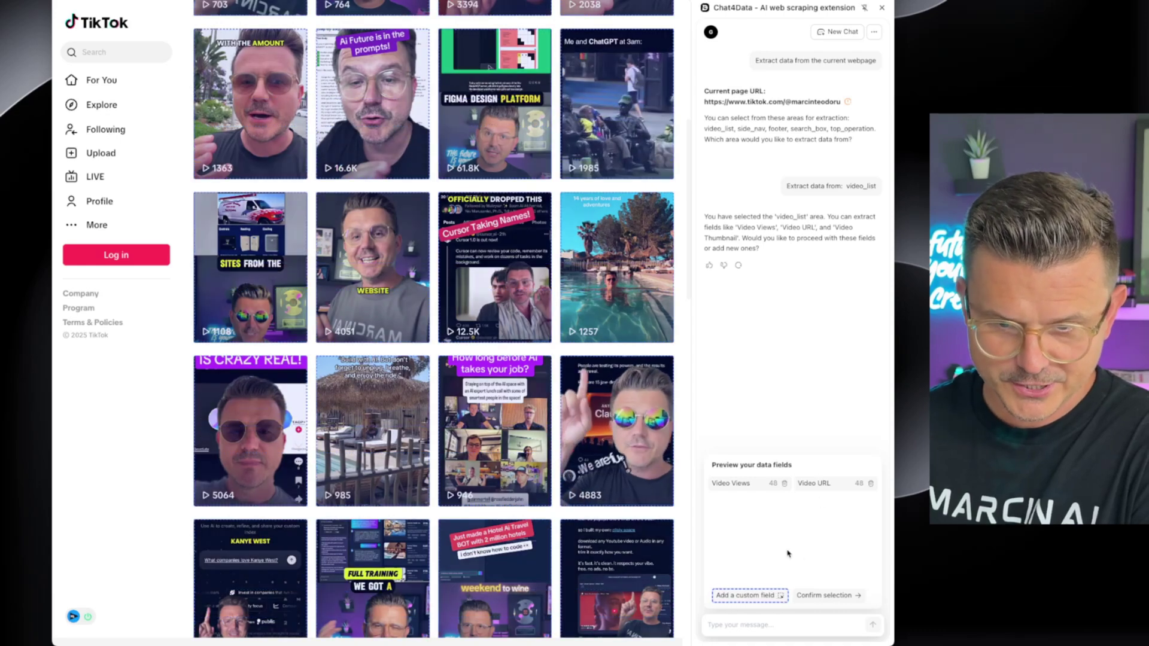
left_click(828, 595)
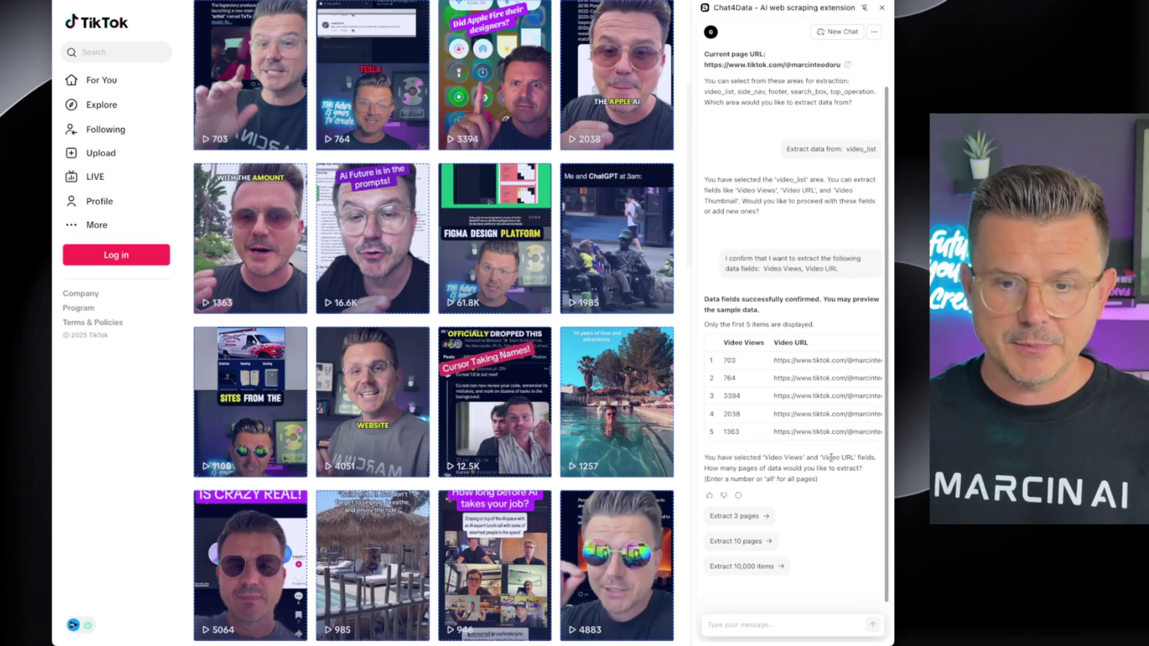
left_click(729, 518)
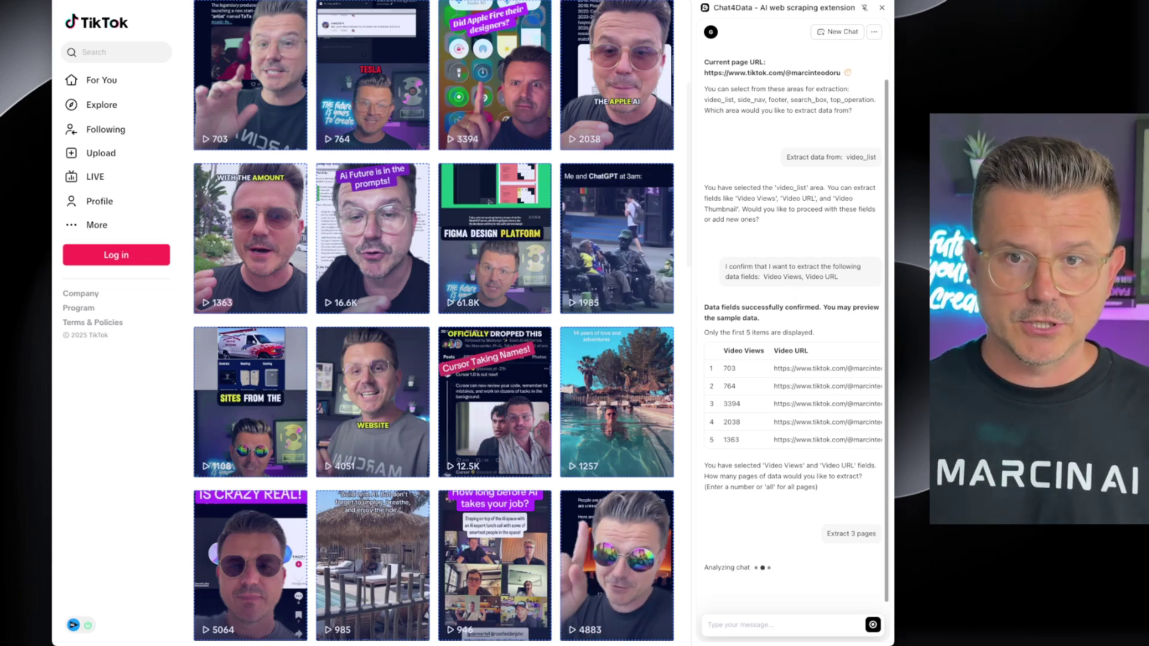
Step: Look up the answer to "Is Chat4Data free to use?" in the FAQ on the Chat4Data website
key("ctrl+Tab")
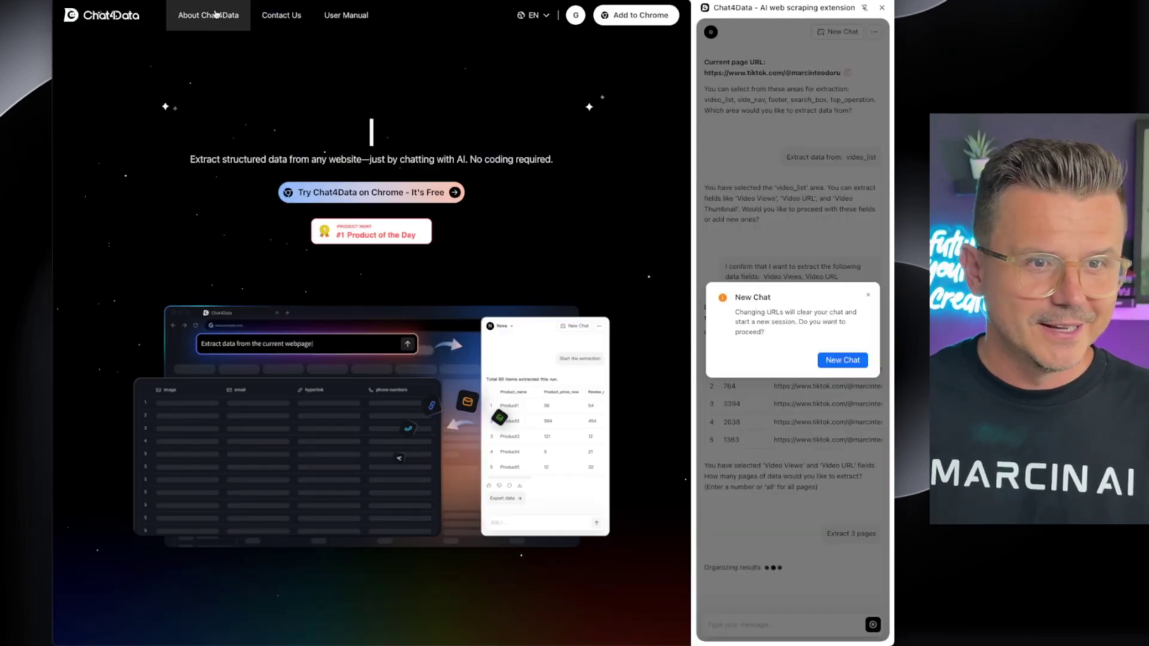
left_click(199, 16)
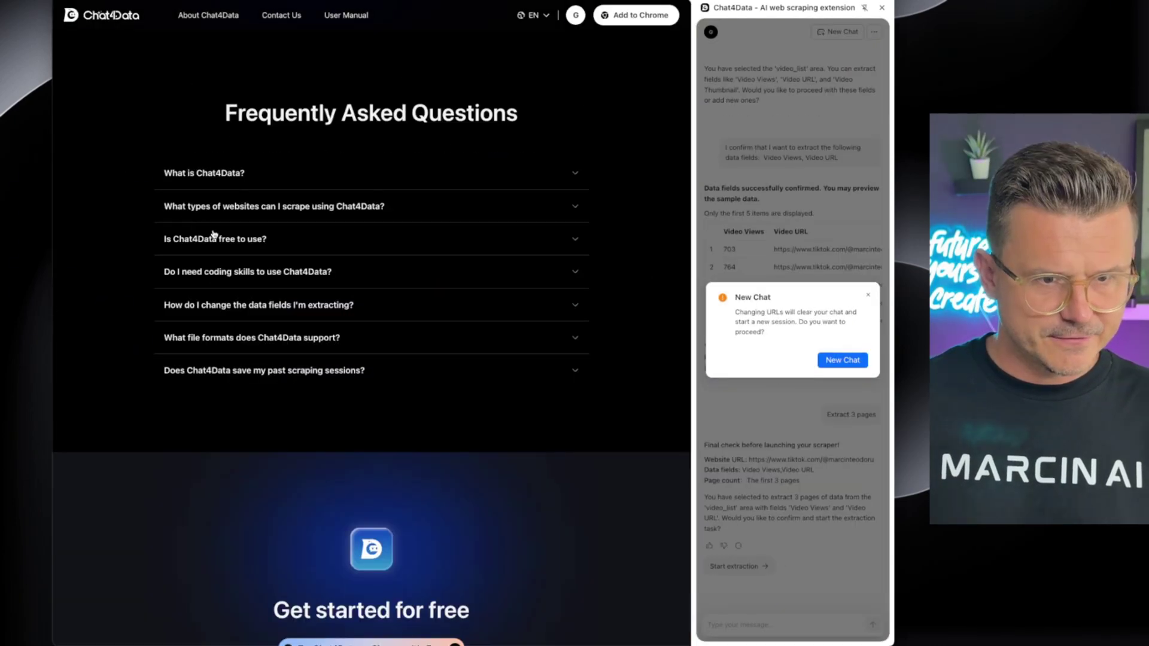
left_click(214, 238)
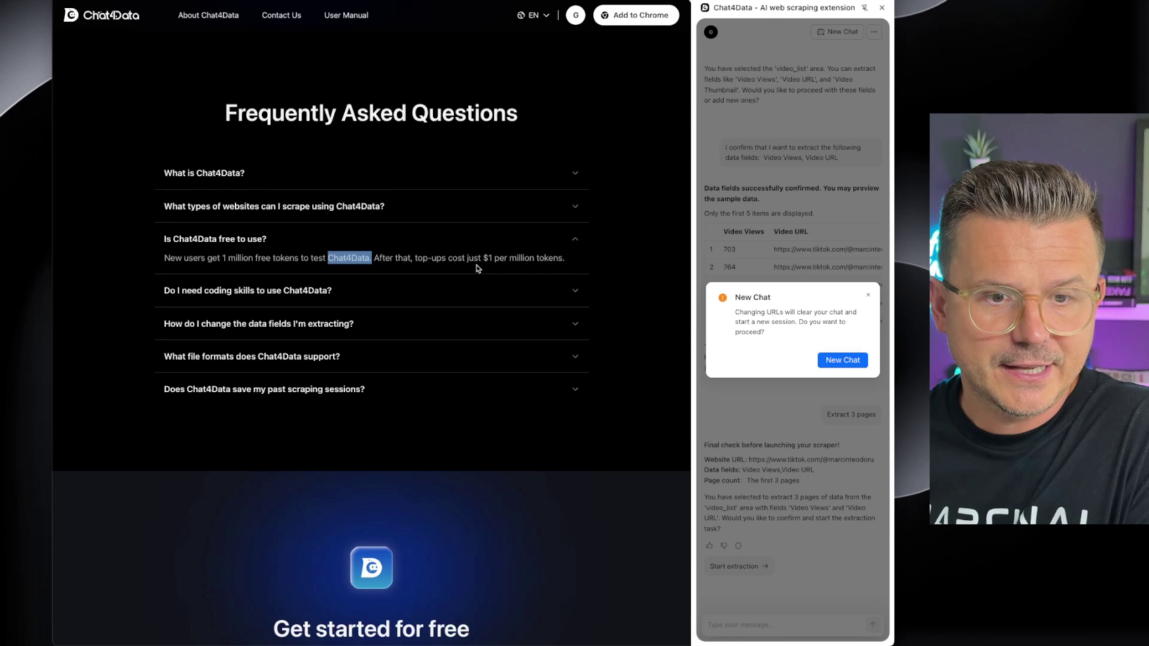
left_click_drag(483, 258, 503, 256)
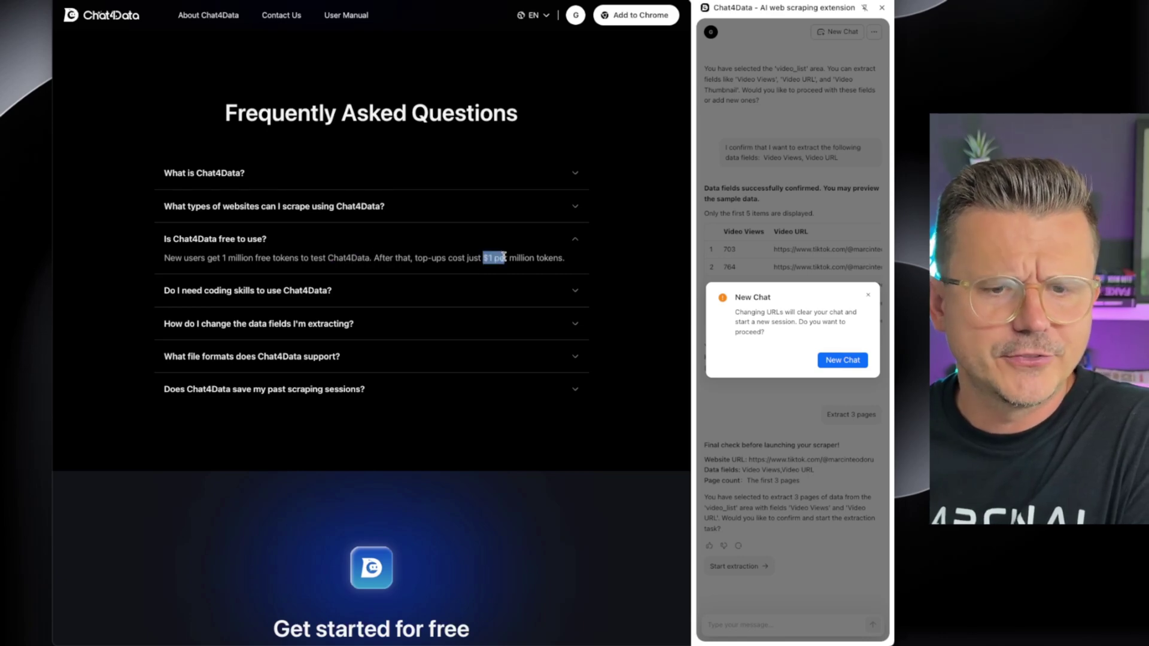
left_click_drag(579, 259, 165, 258)
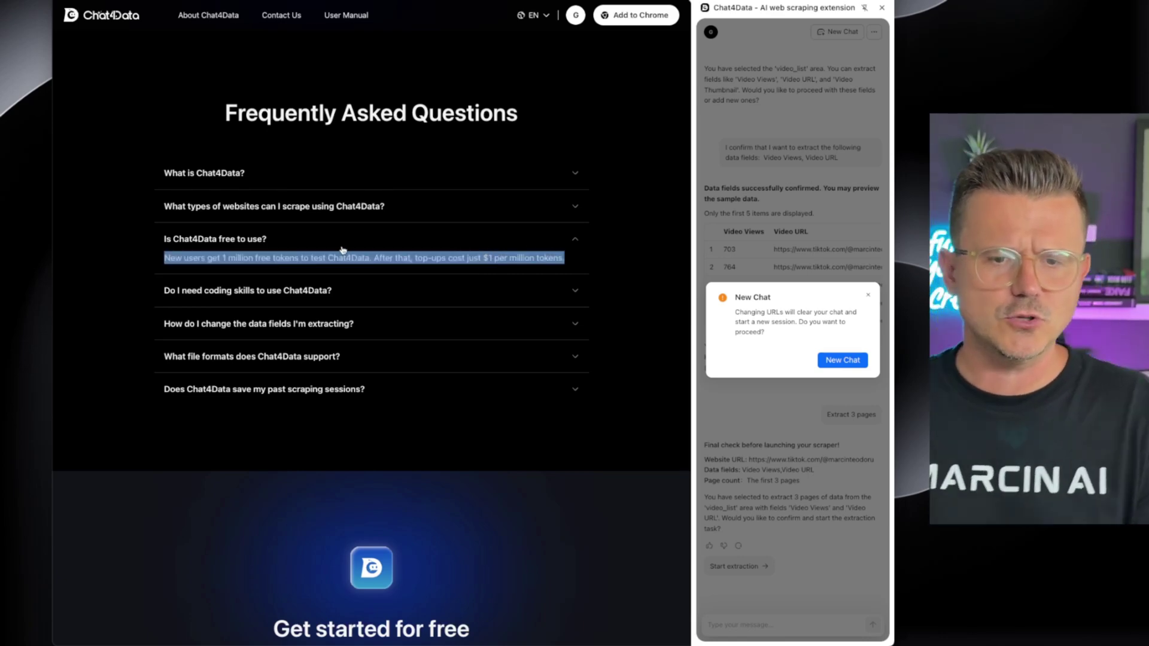
Step: Return to the TikTok profile and start the 3-page extraction task
left_click(334, 261)
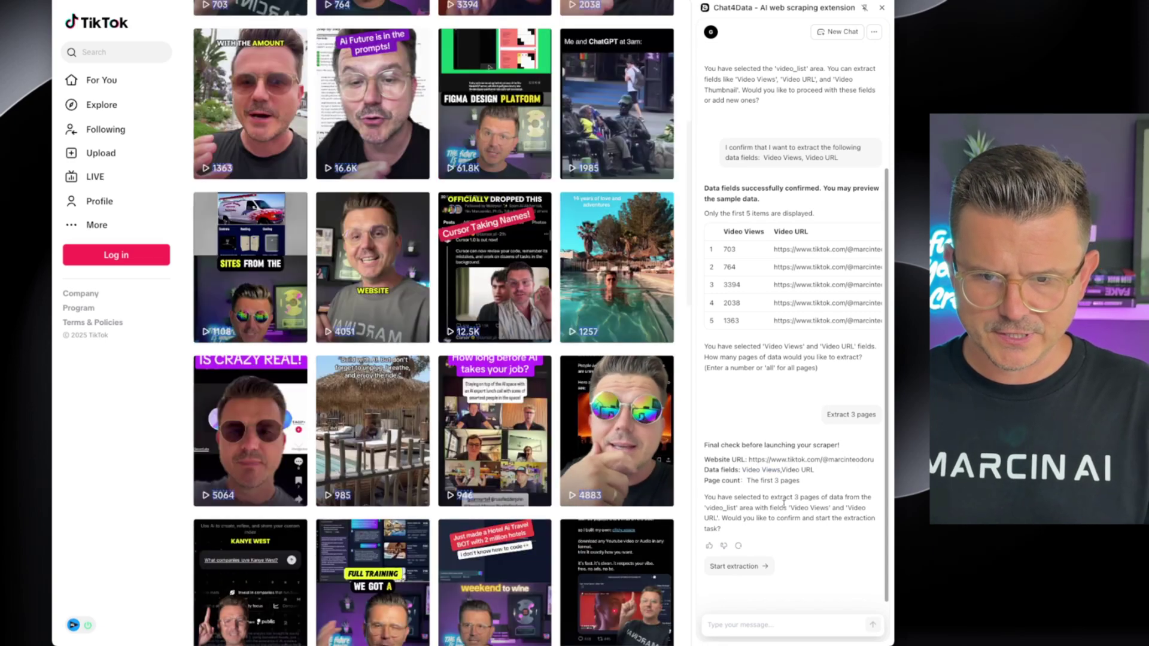
left_click(742, 569)
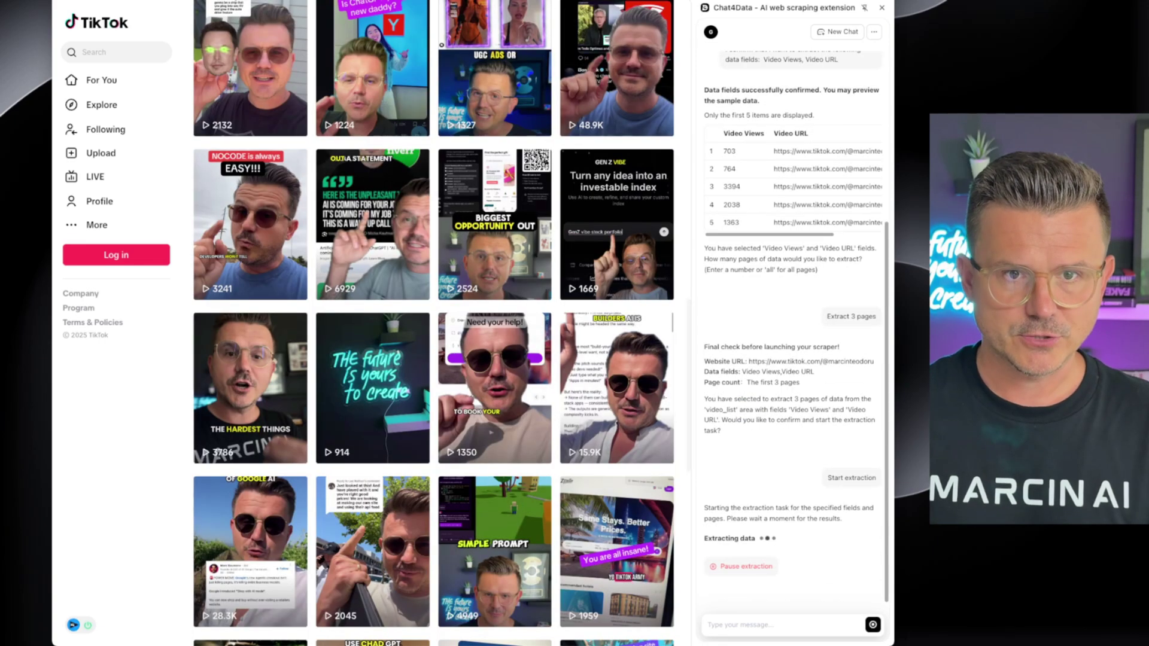
Step: Review the Chat4Data launch page on Product Hunt, including the maker's post and the comments
key("ctrl+Tab")
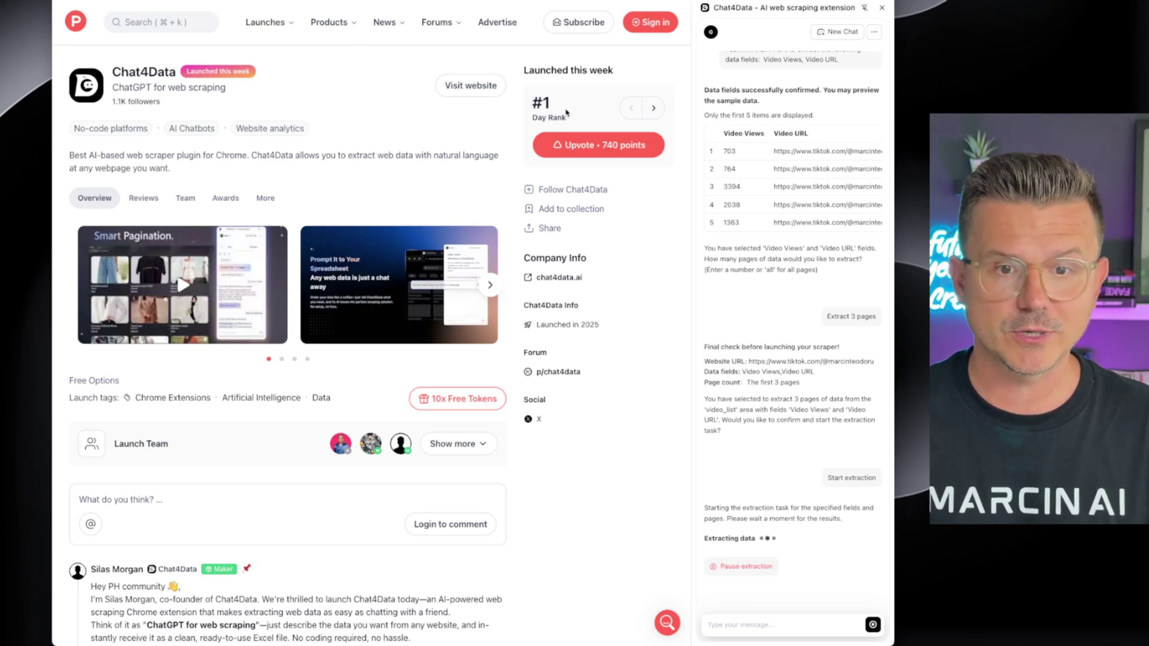
left_click(408, 106)
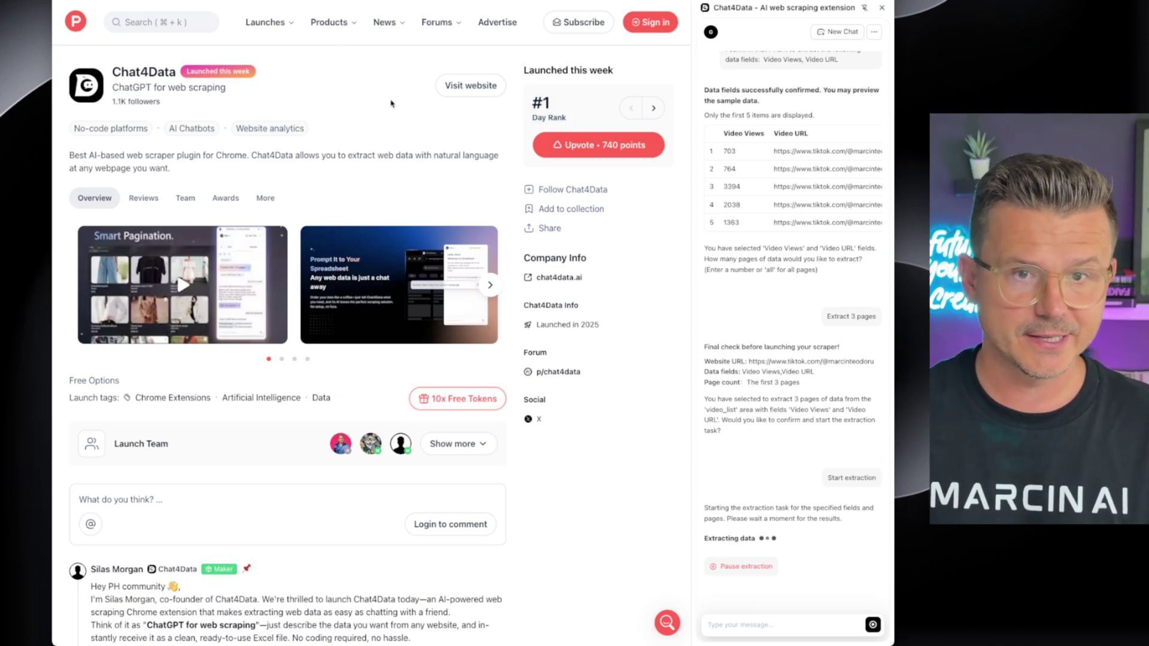
scroll(392, 104, "down", 8)
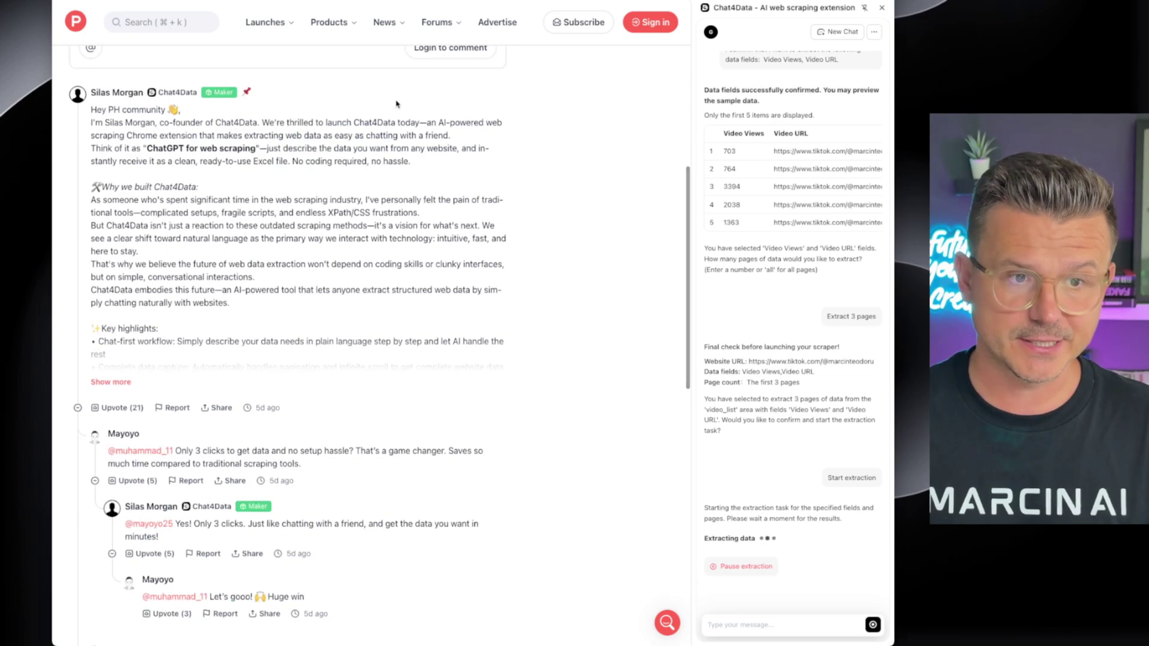
scroll(396, 104, "down", 11)
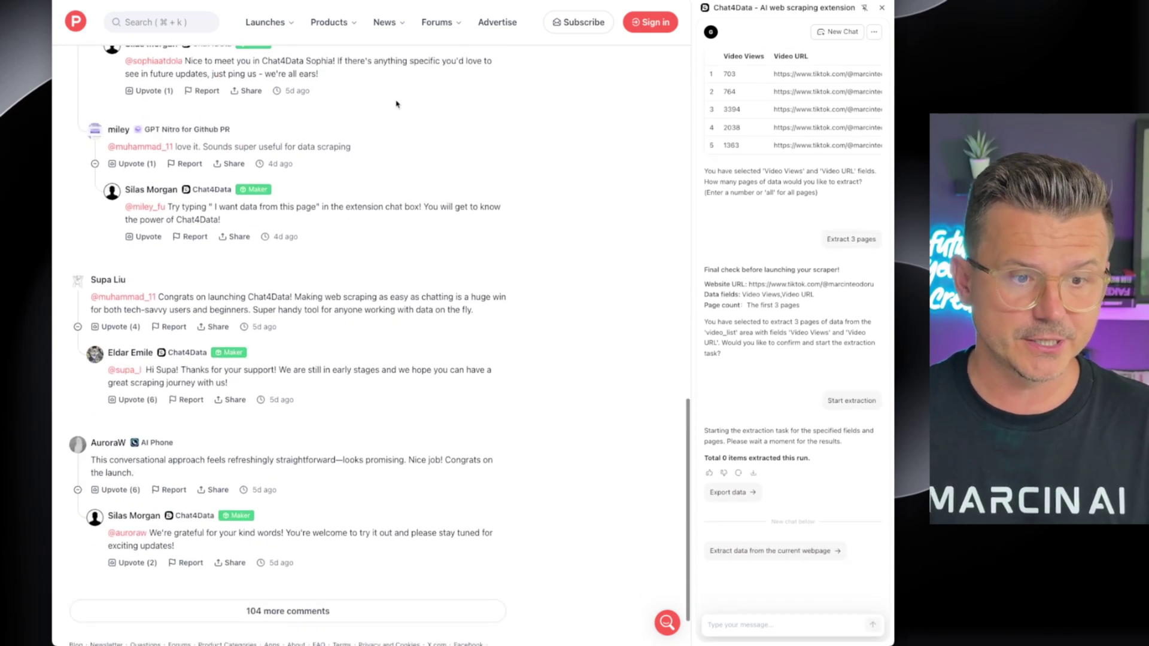
scroll(395, 104, "up", 18)
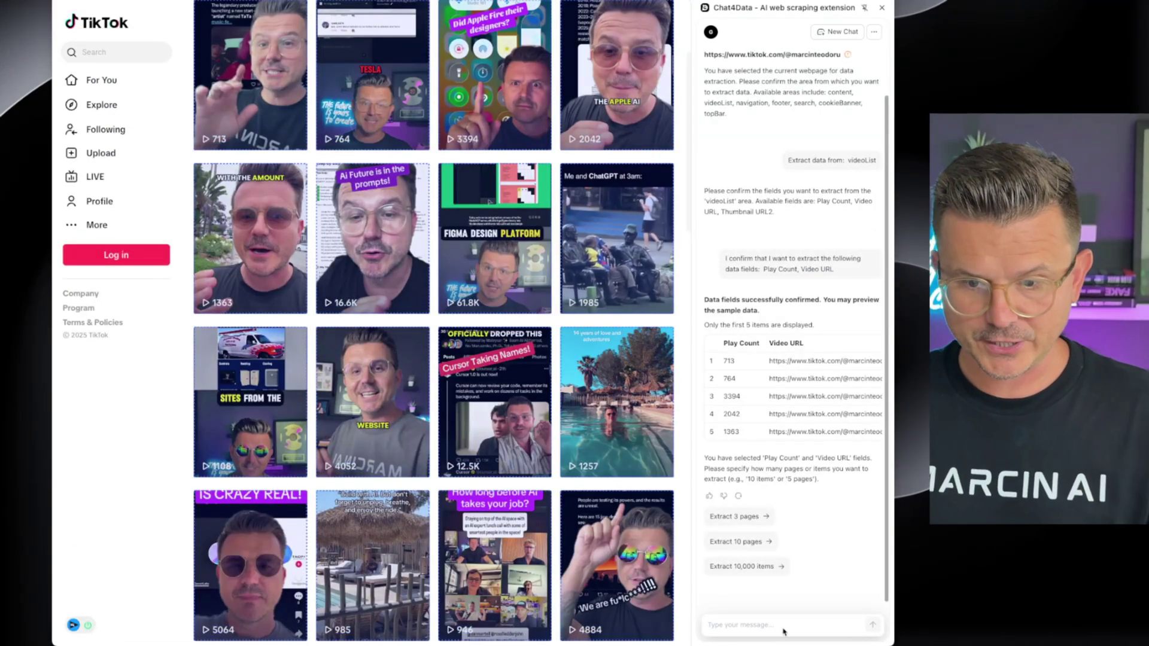
Step: Ask Chat4Data to "Extract only the first 20 videos" and start the extraction
left_click(789, 625)
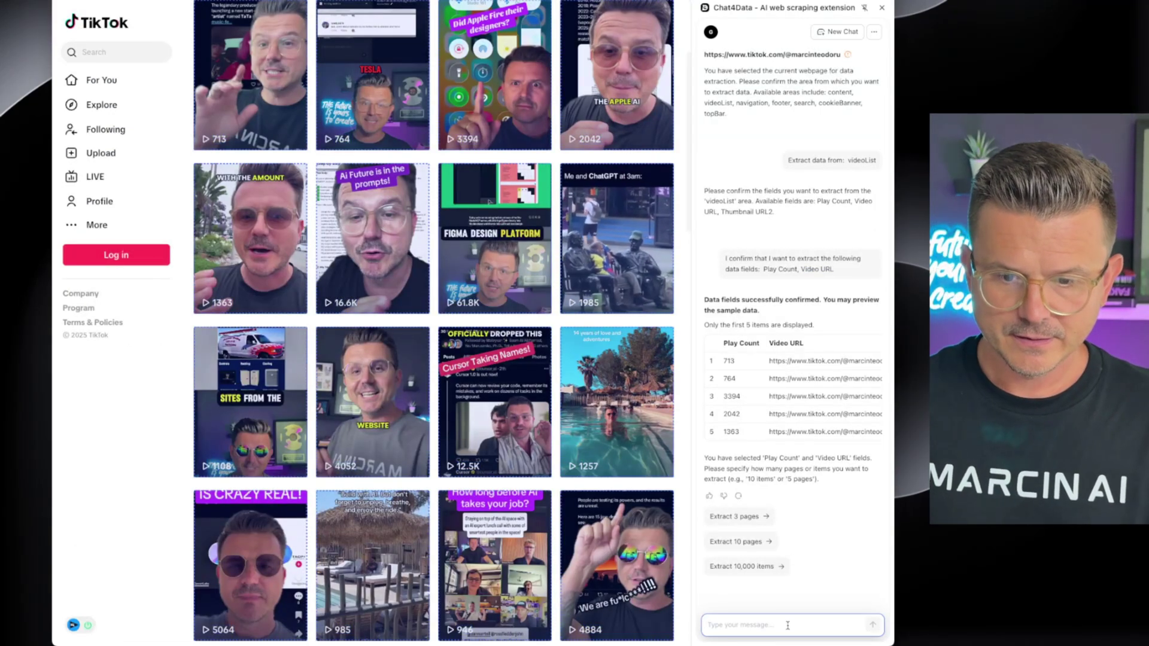
type("Extract only the first 20 videos")
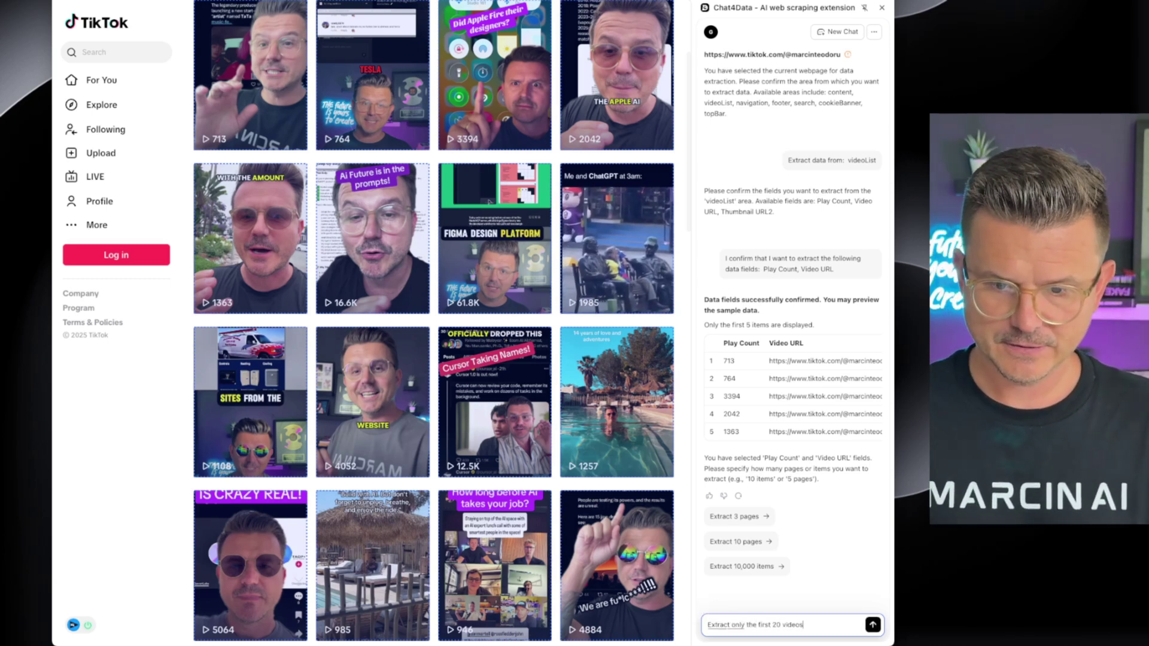
key("Return")
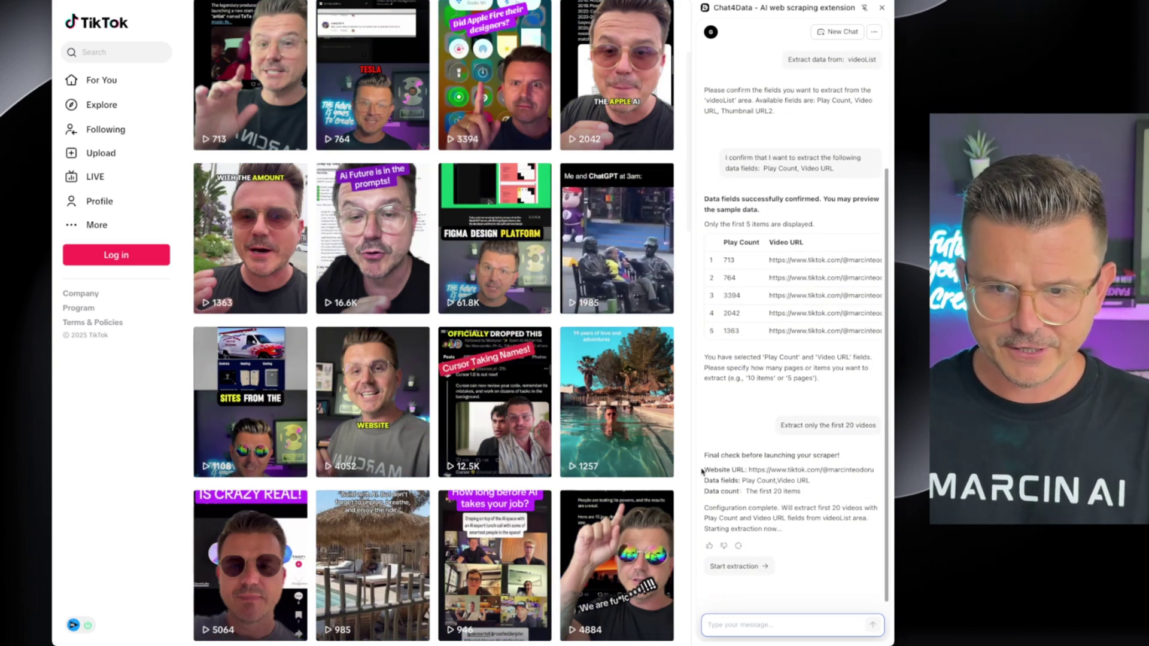
left_click(741, 569)
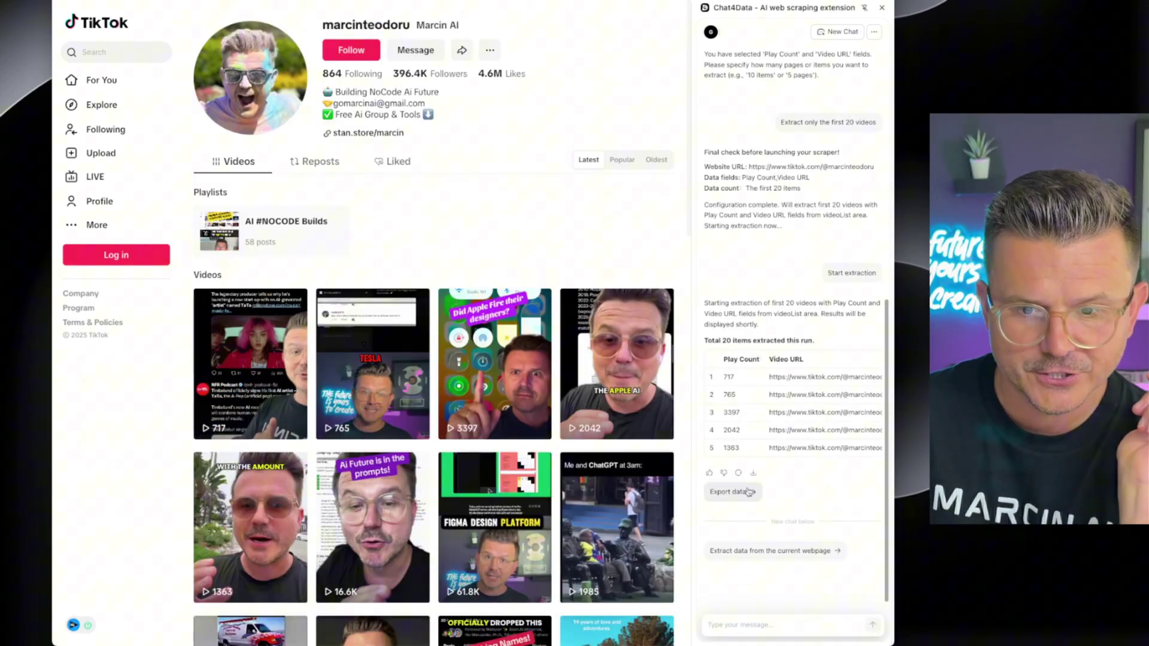
Step: Export the extracted video data, preview the downloaded spreadsheet with its full URL column in view, and return to the browser
left_click(748, 492)
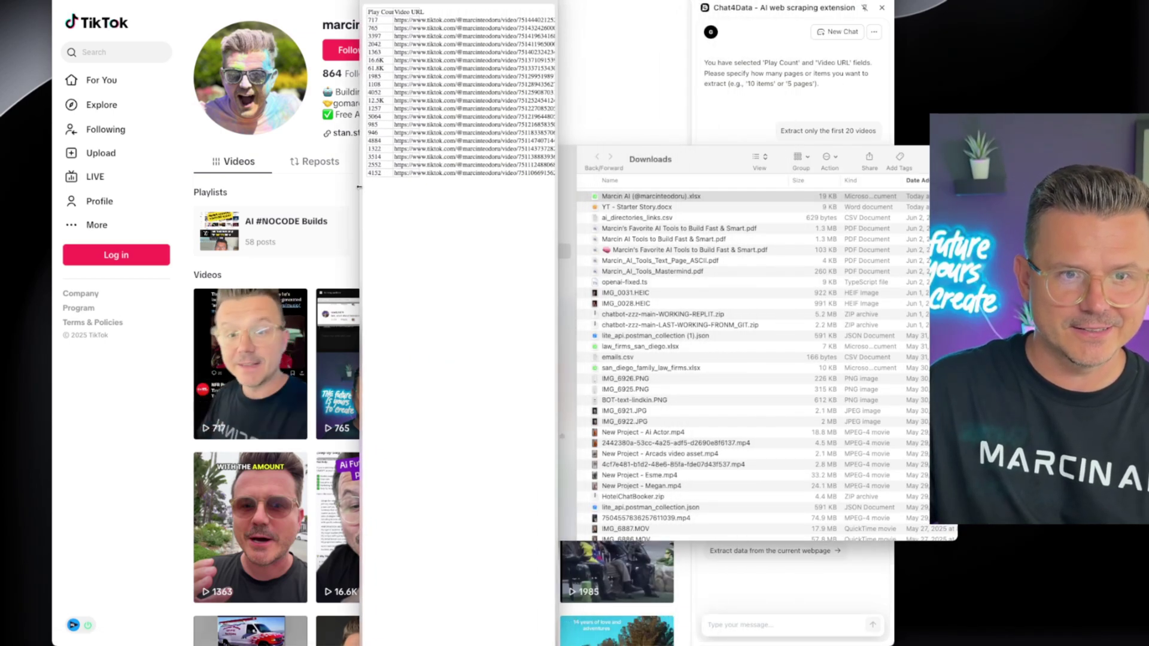
left_click_drag(362, 189, 190, 183)
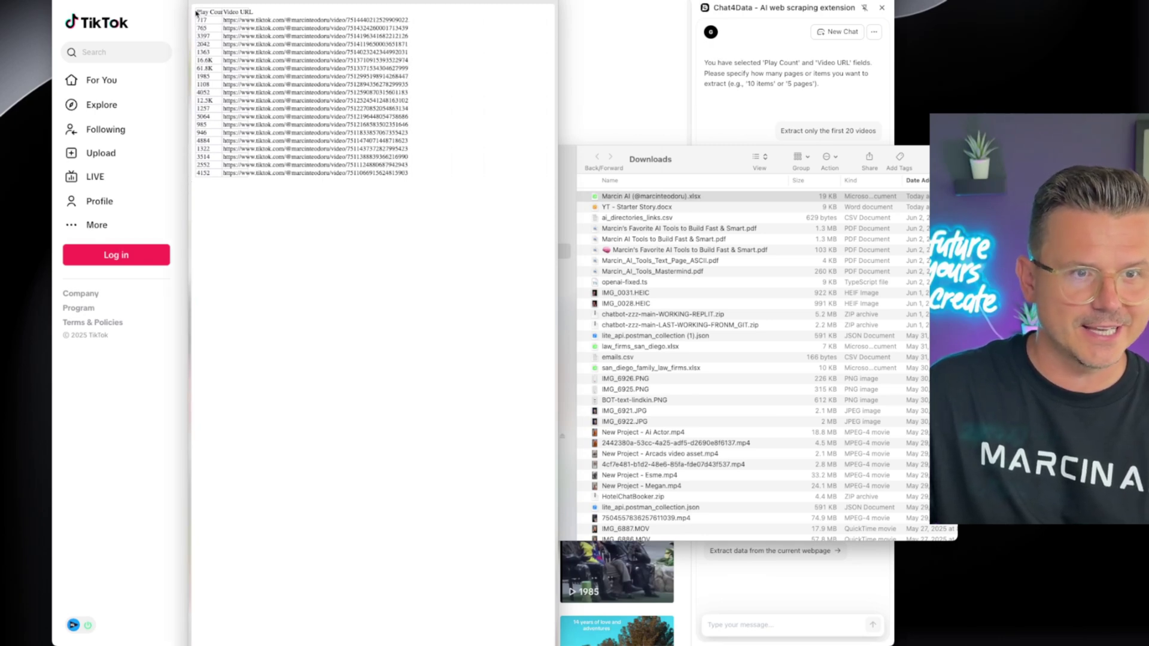
key("space")
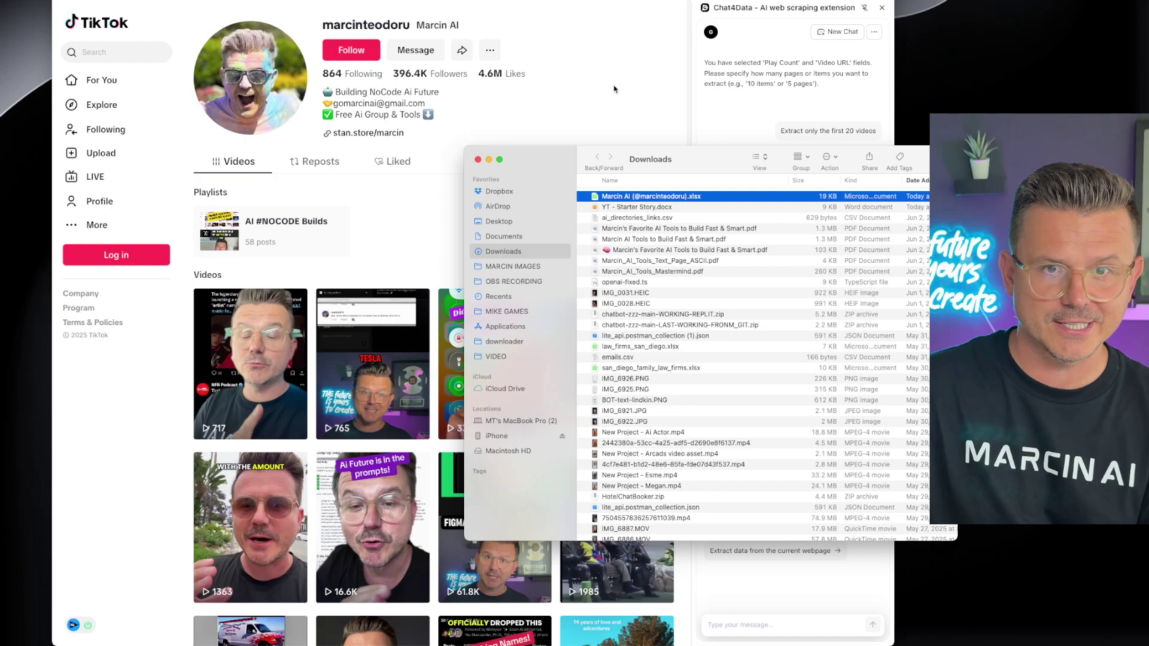
left_click(611, 89)
Step: Open Google Maps in a new tab, dismiss the Gemini suggestion, and search for "dentist" around Huntington Beach
key("super+t")
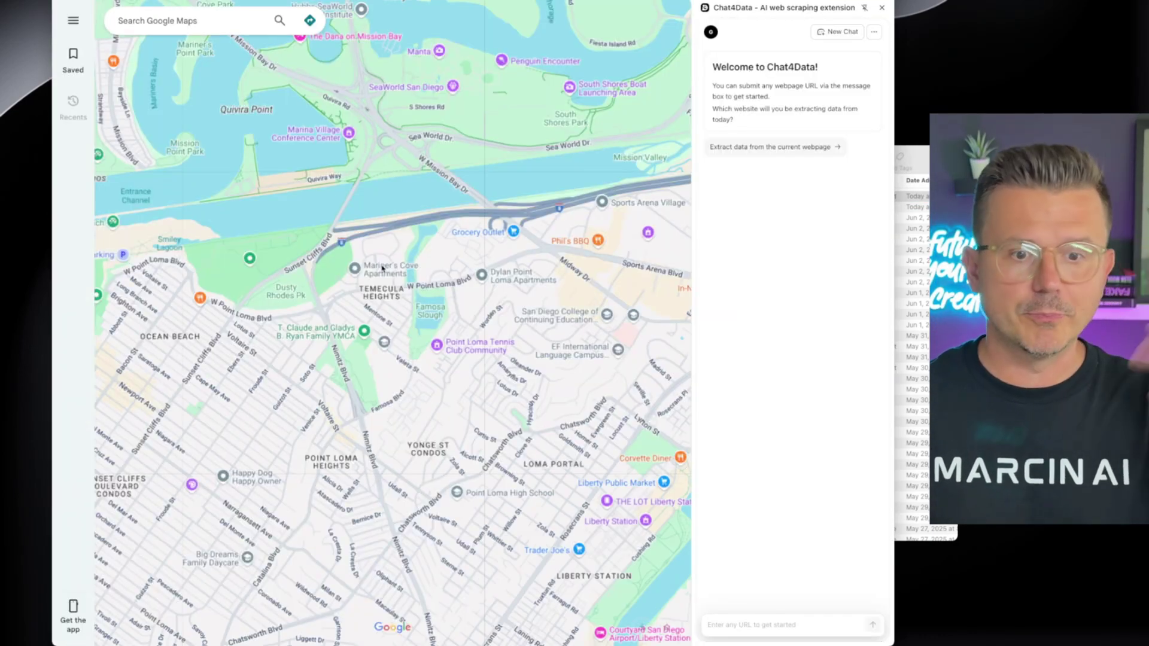
scroll(446, 231, "down", 10)
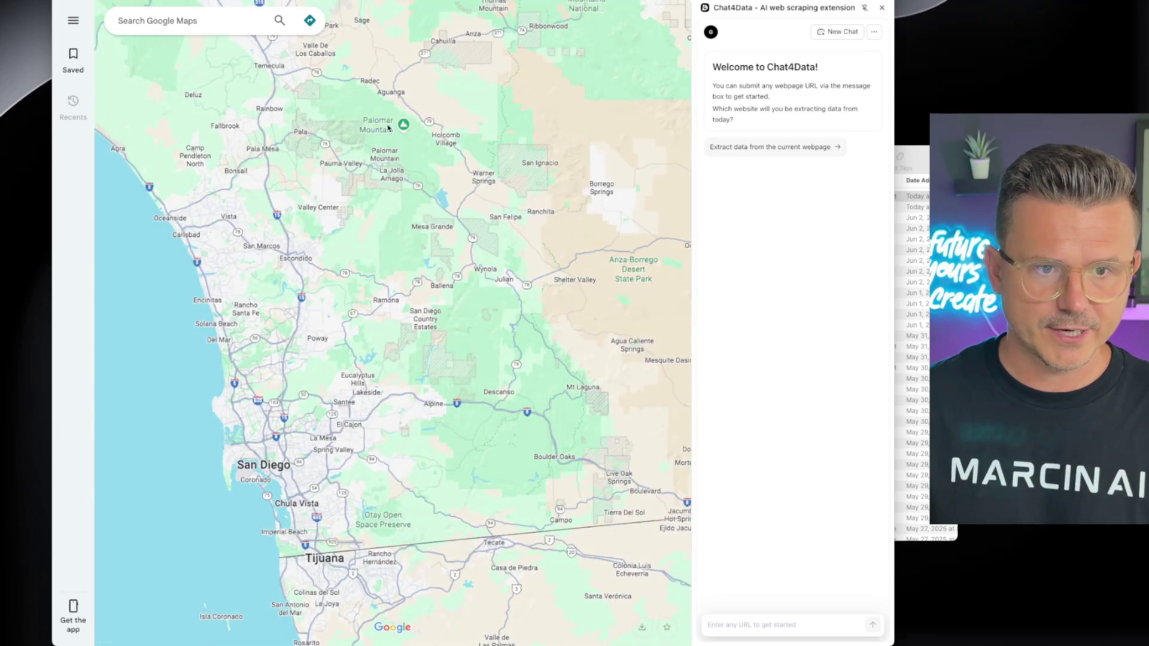
left_click_drag(388, 127, 459, 276)
scroll(459, 277, "up", 5)
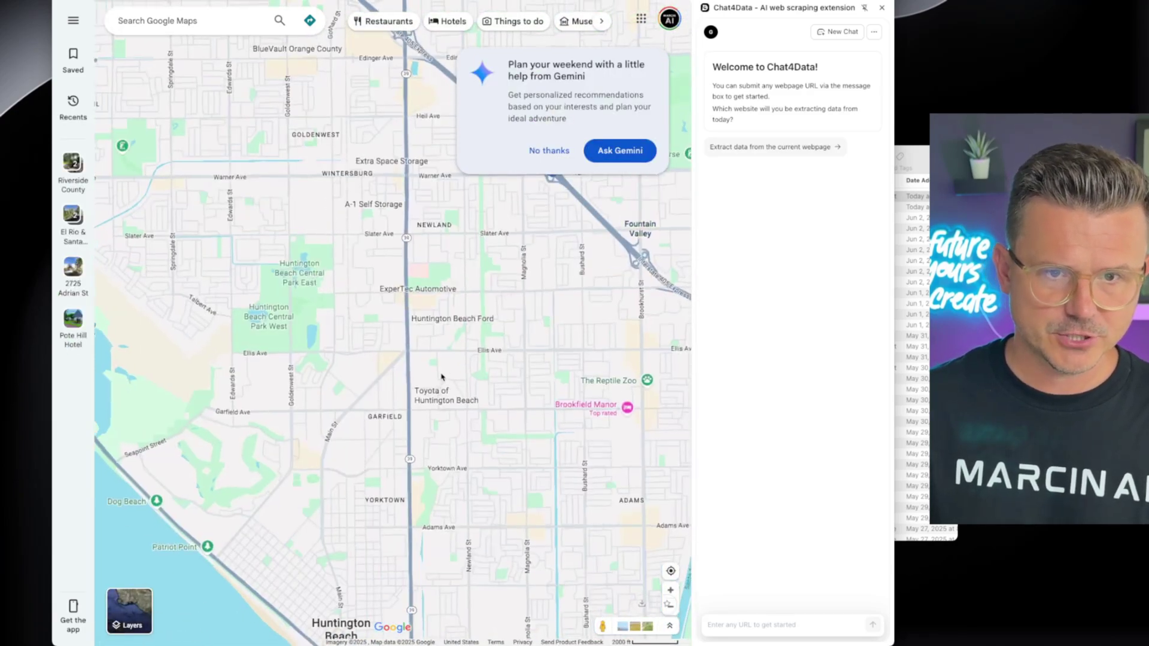
left_click(550, 157)
left_click(185, 21)
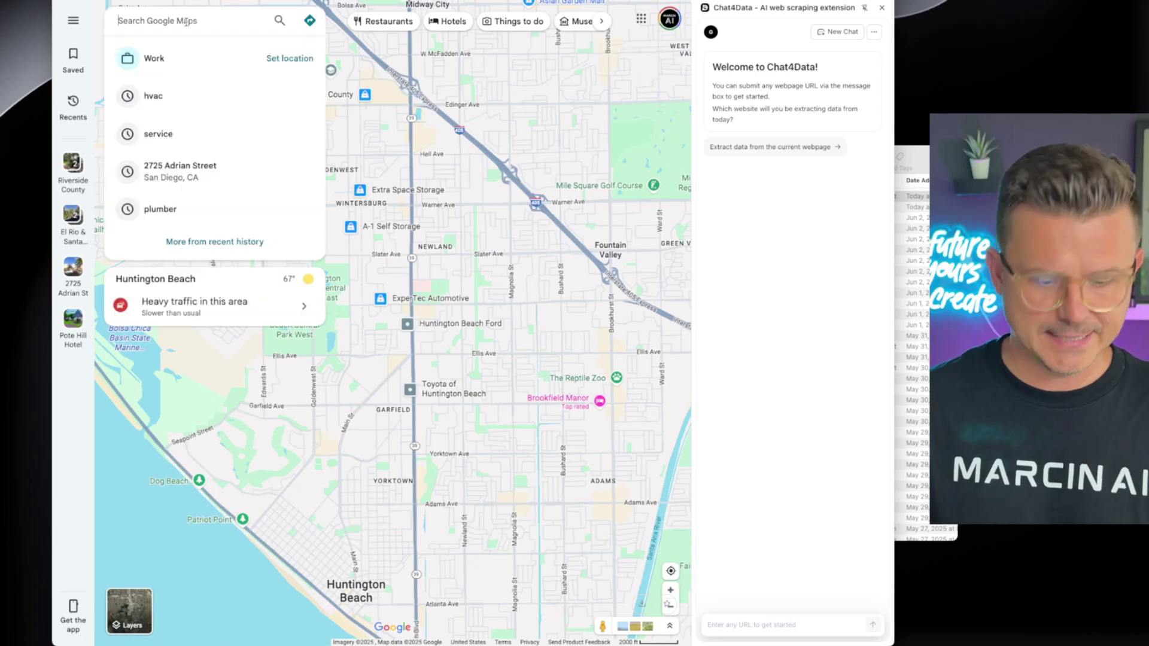
type("dentist")
key("Return")
Step: Set up data extraction from the current Google Maps page, using the list area
left_click(755, 154)
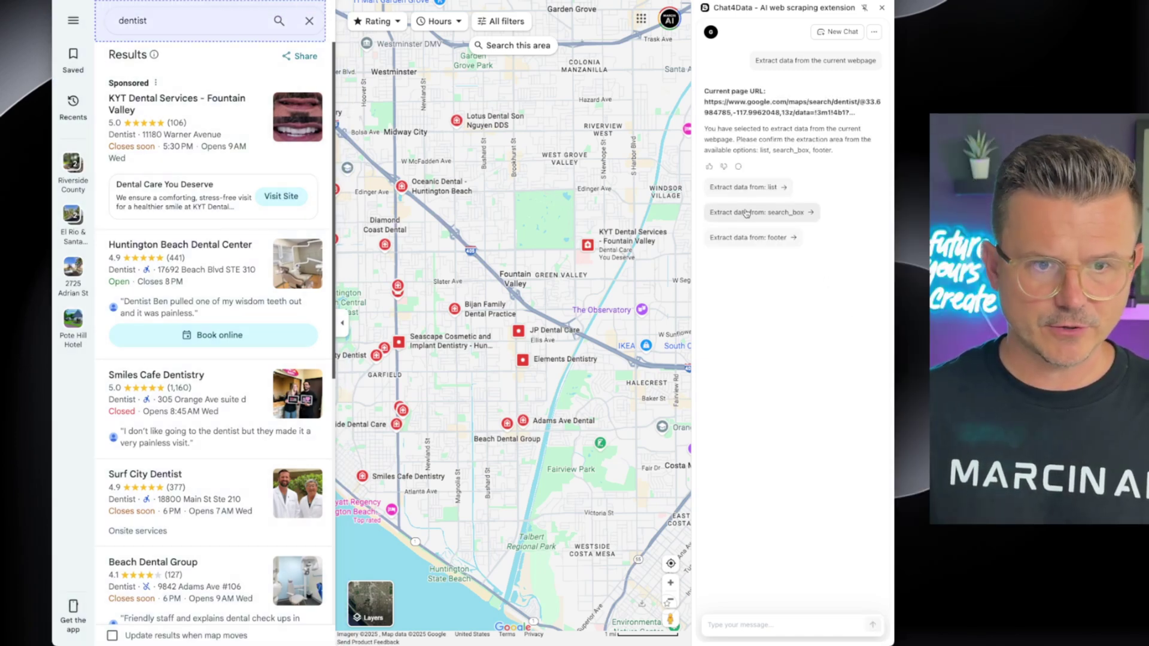
left_click(741, 188)
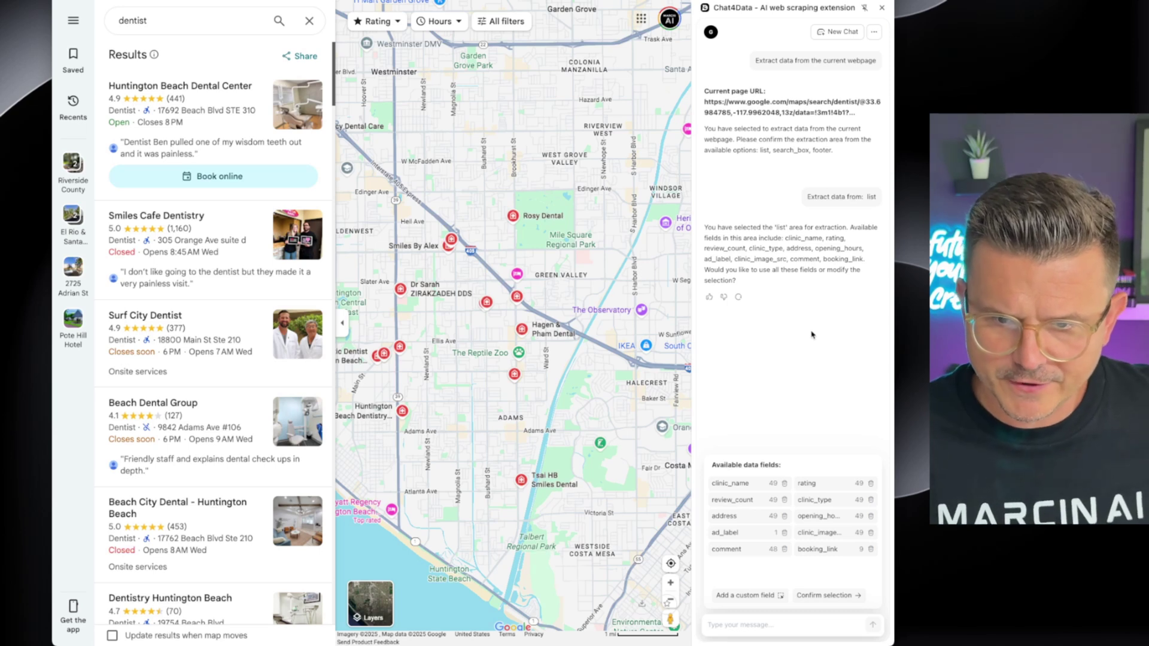
Step: Remove the clinic image, booking_link and ad_label fields from the extraction, and confirm the remaining field selection
mouse_move(729, 499)
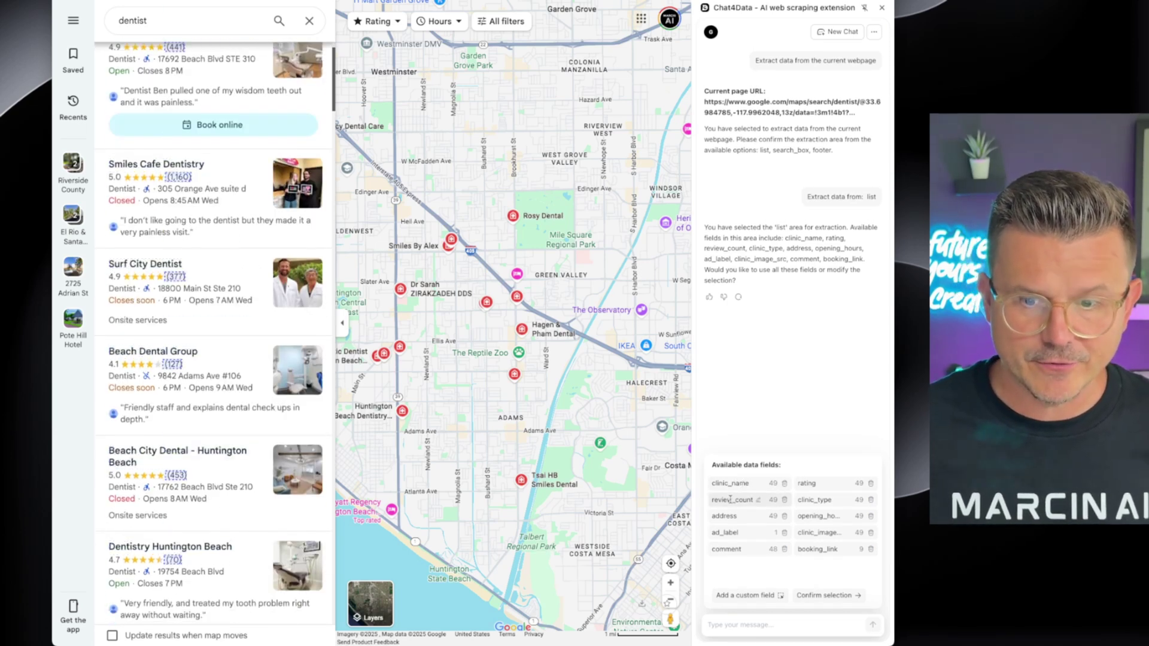
mouse_move(754, 551)
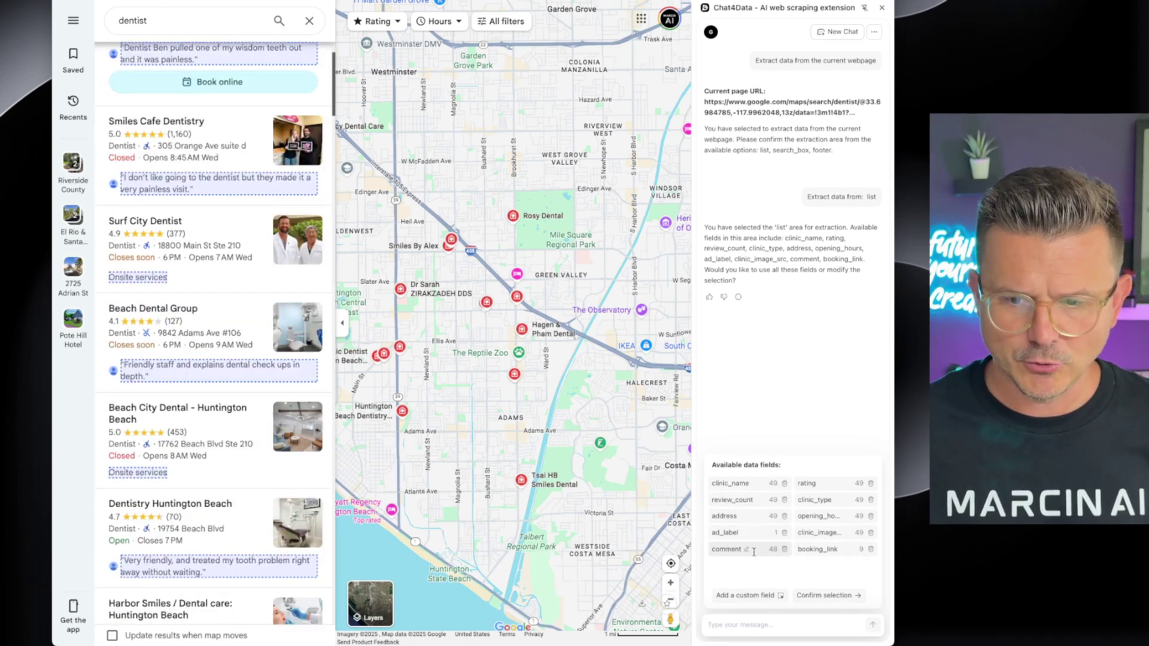
mouse_move(819, 534)
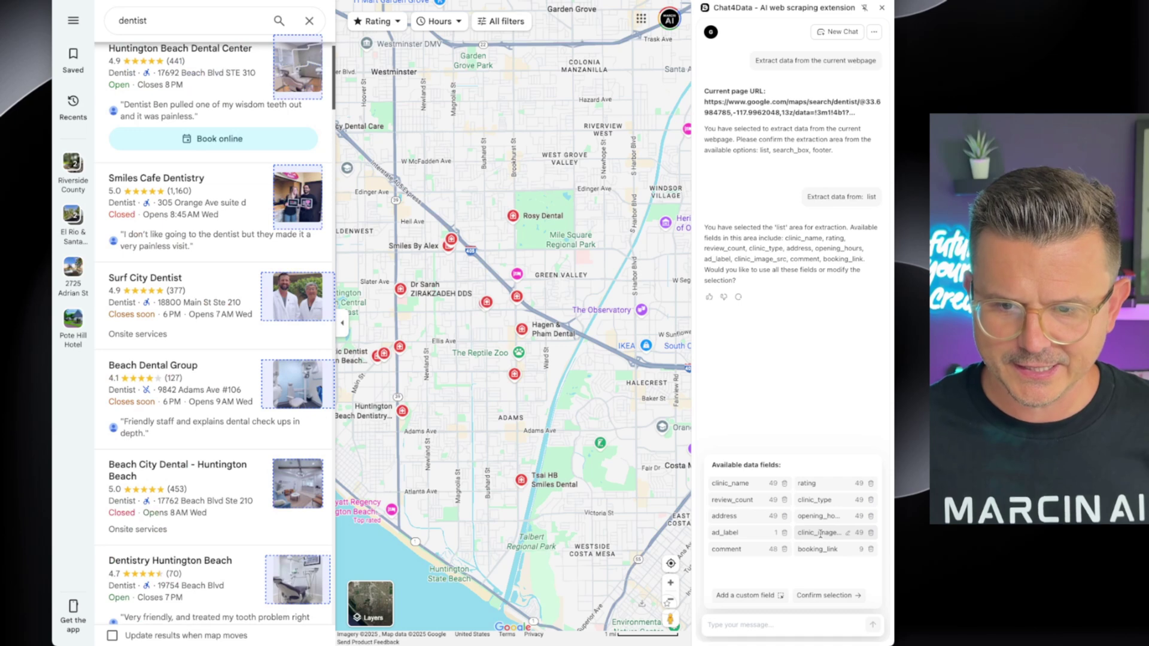
left_click(870, 532)
mouse_move(871, 520)
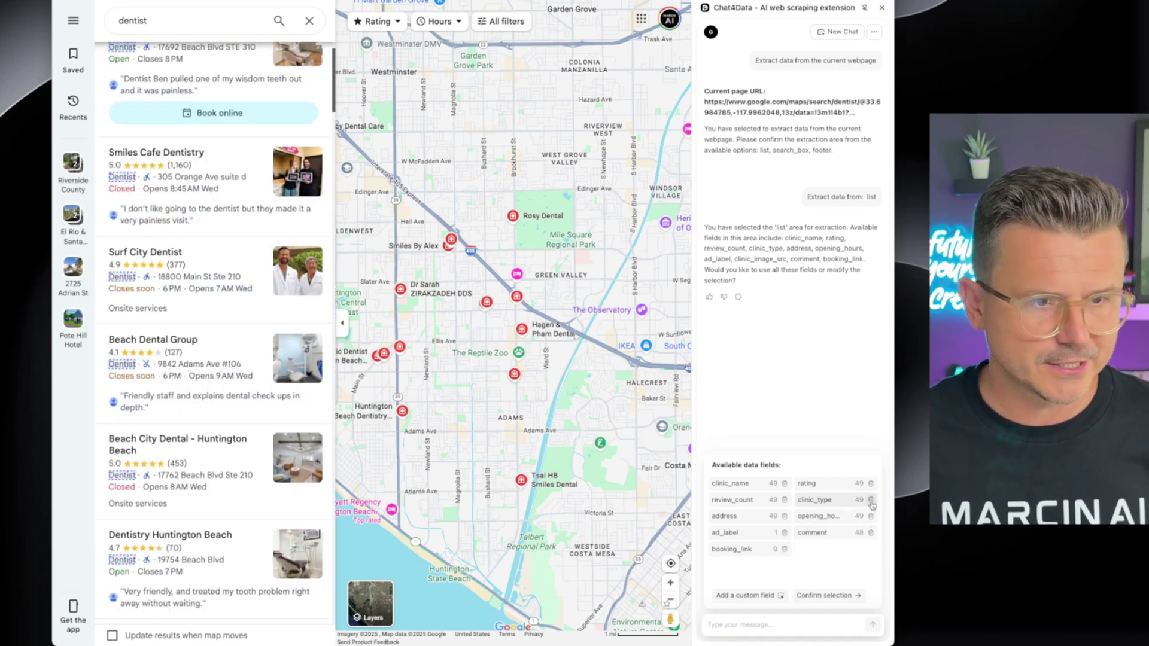
mouse_move(786, 552)
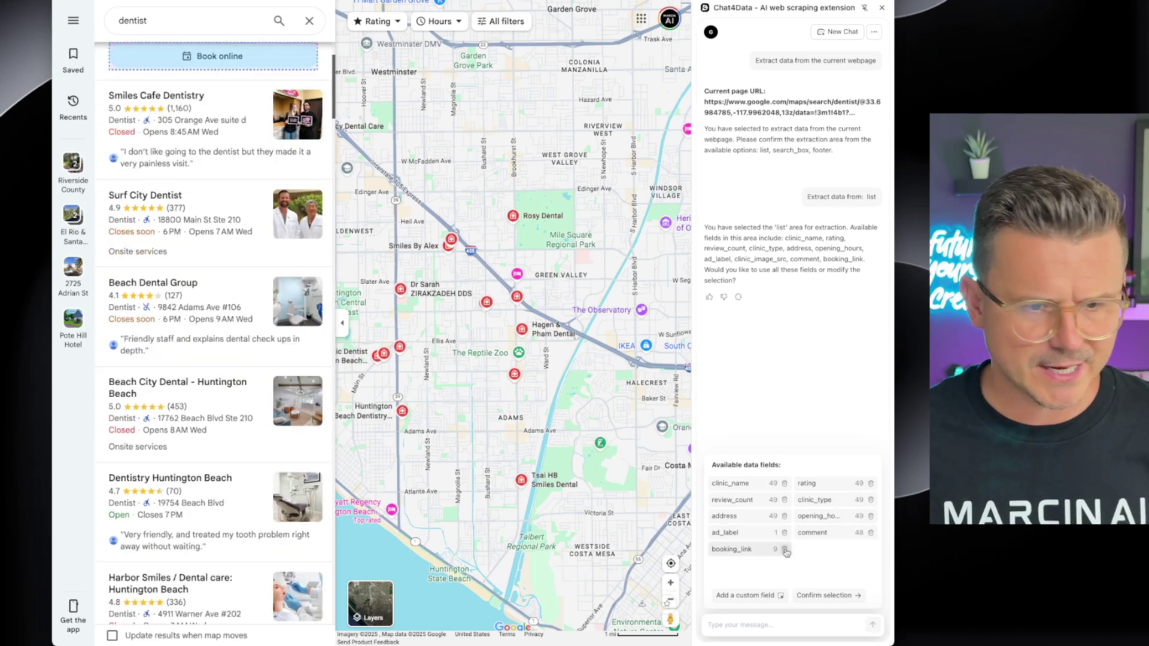
left_click(785, 549)
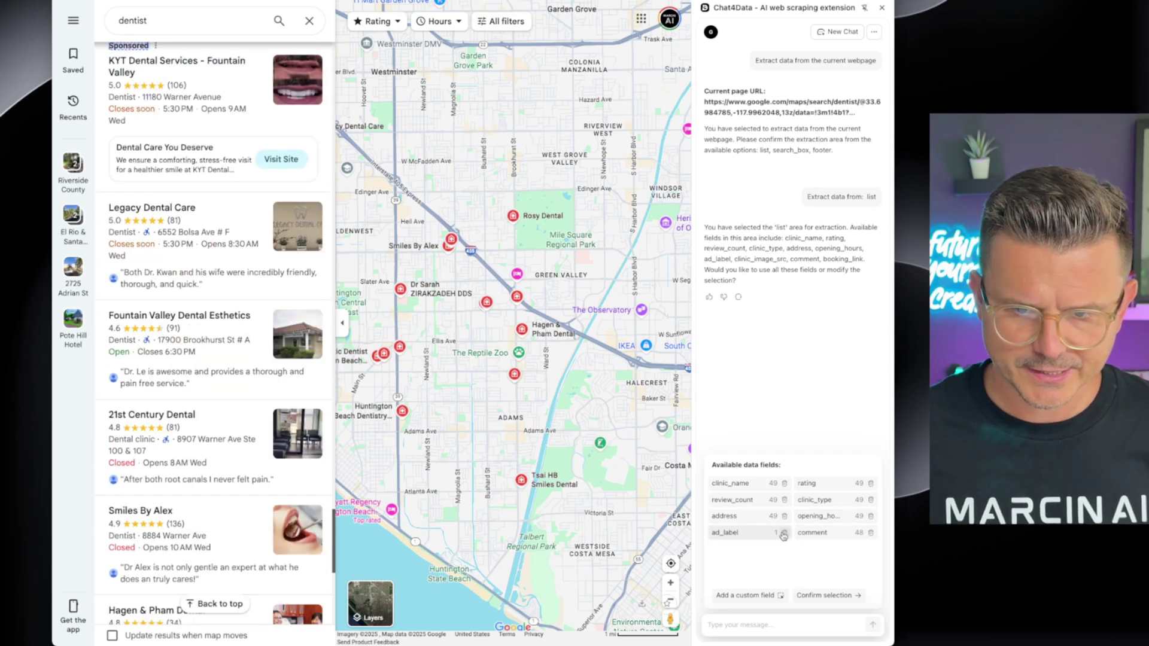
left_click(784, 534)
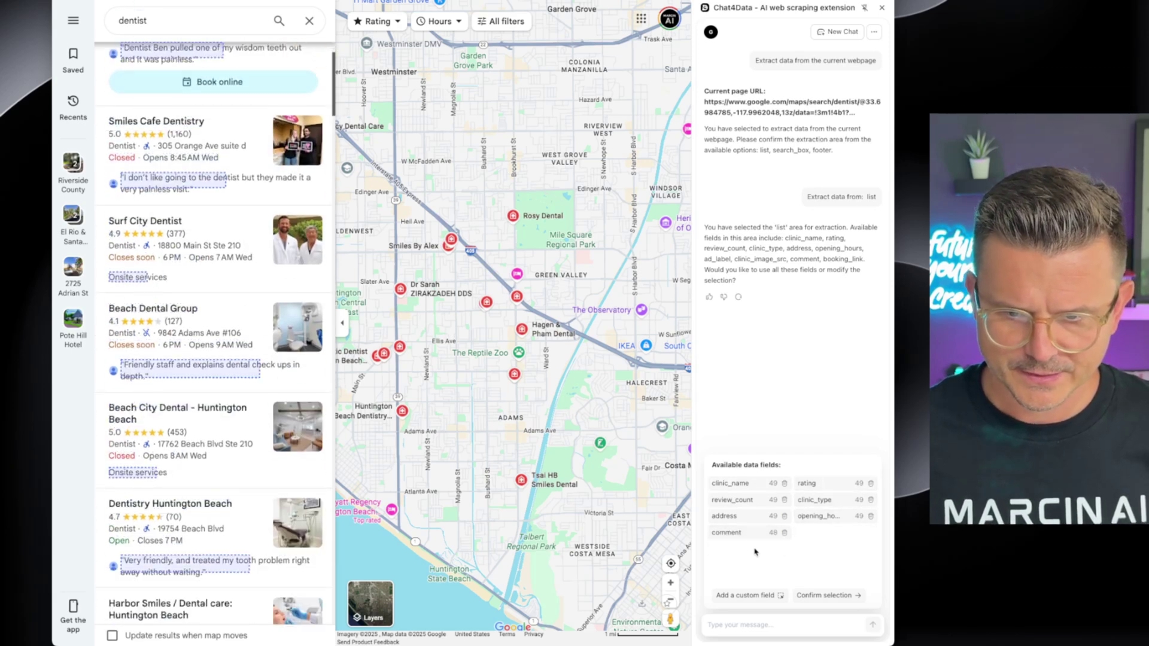
left_click(826, 594)
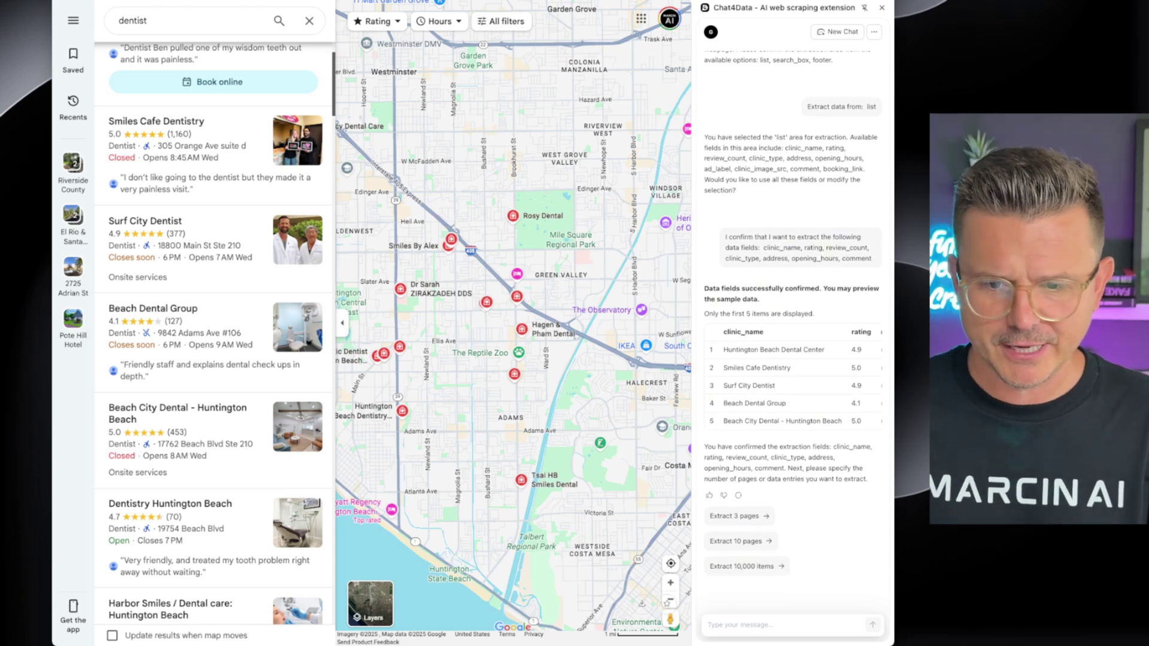
Step: Limit the dentist extraction to "1 page" and start it
left_click(781, 619)
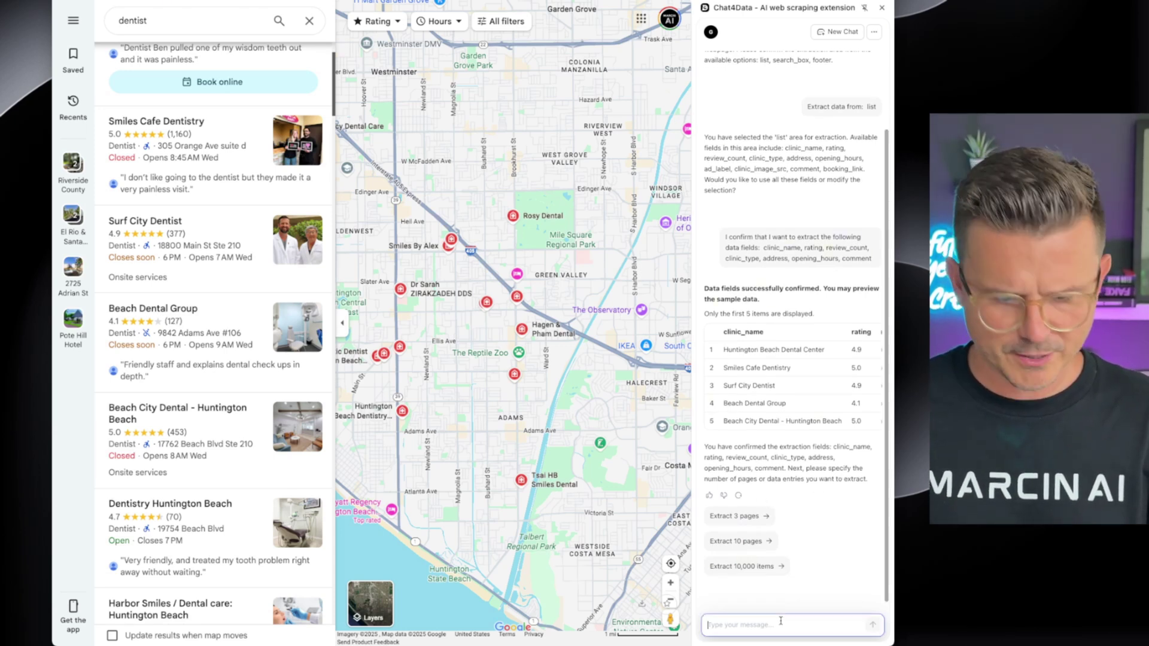
type("1 page")
key("Return")
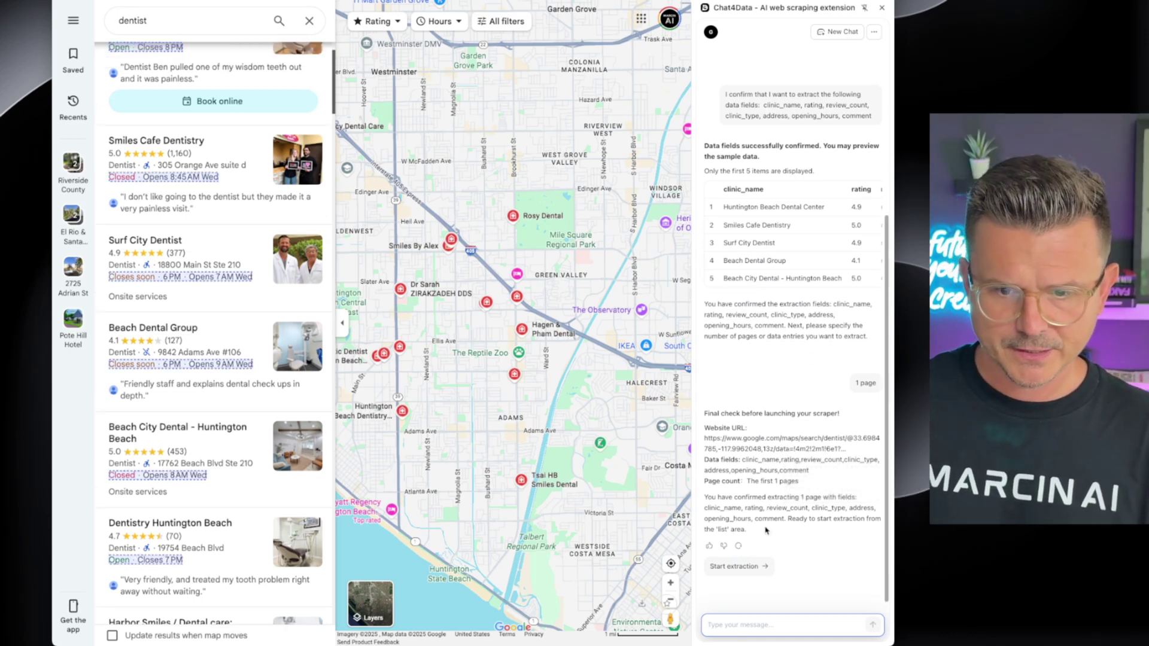
left_click(736, 567)
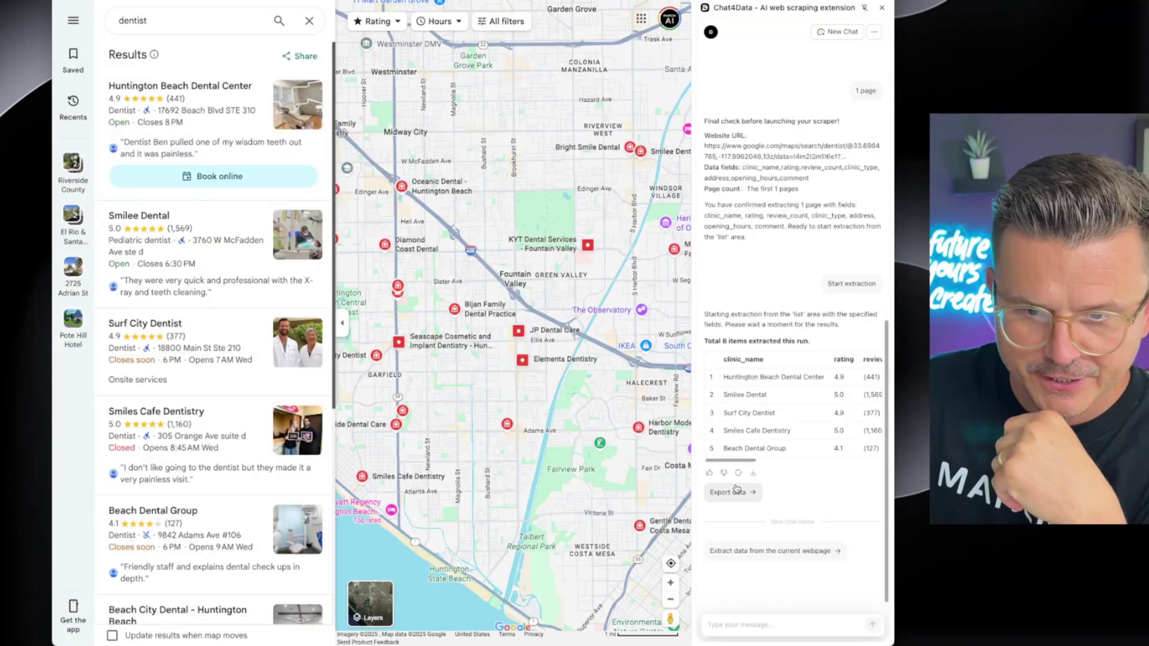
Step: Export the extracted dentist data, preview dentist - Google Maps.xlsx in a widened window, and return to the browser
left_click(731, 491)
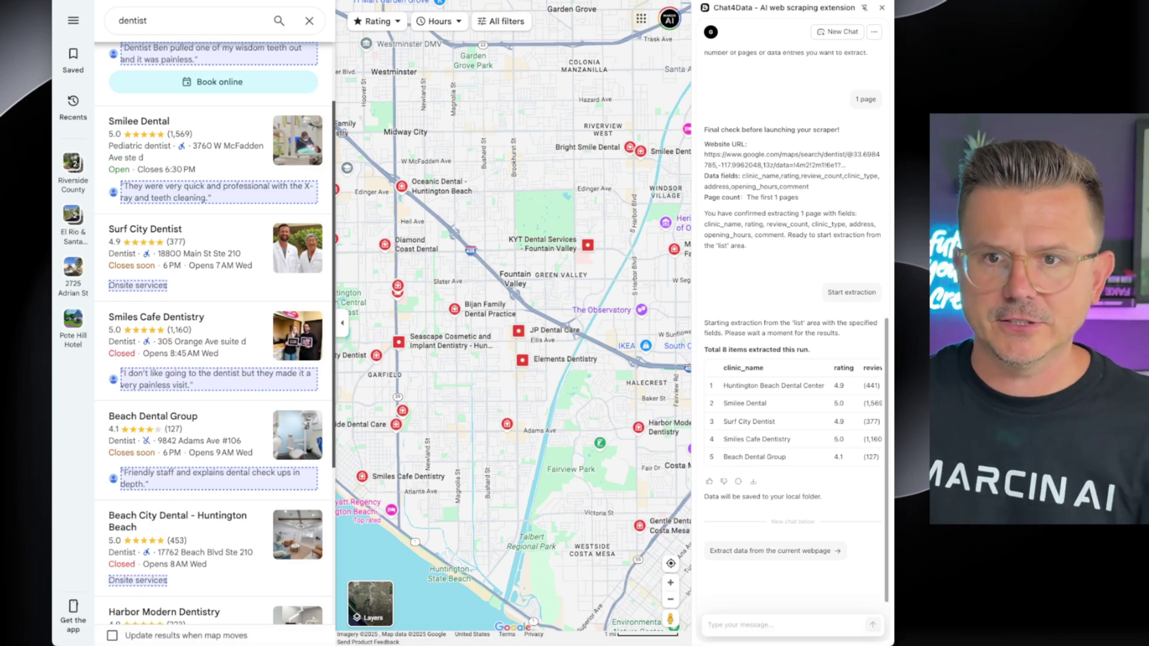
left_click(815, 34)
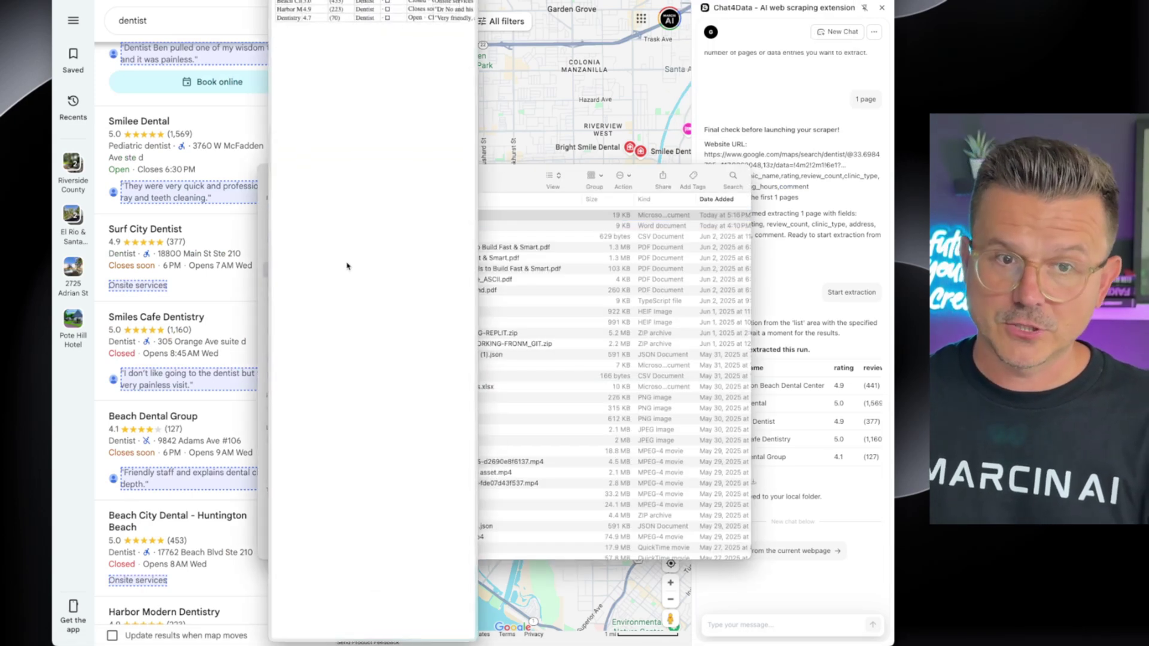
left_click_drag(477, 35, 812, 35)
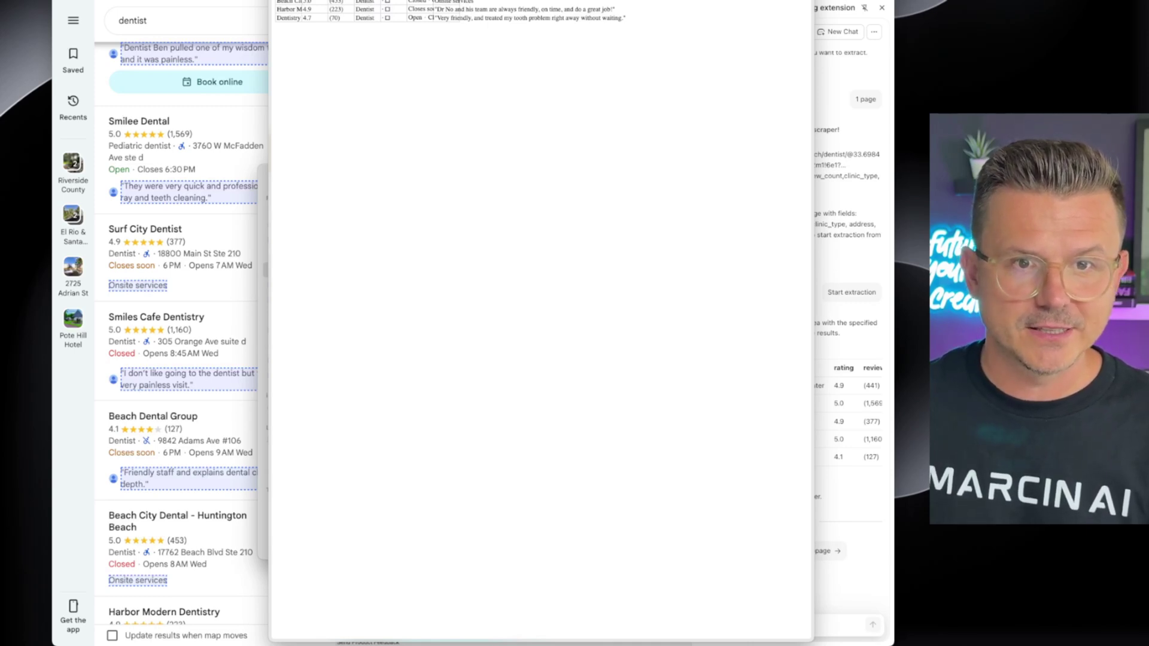
key("space")
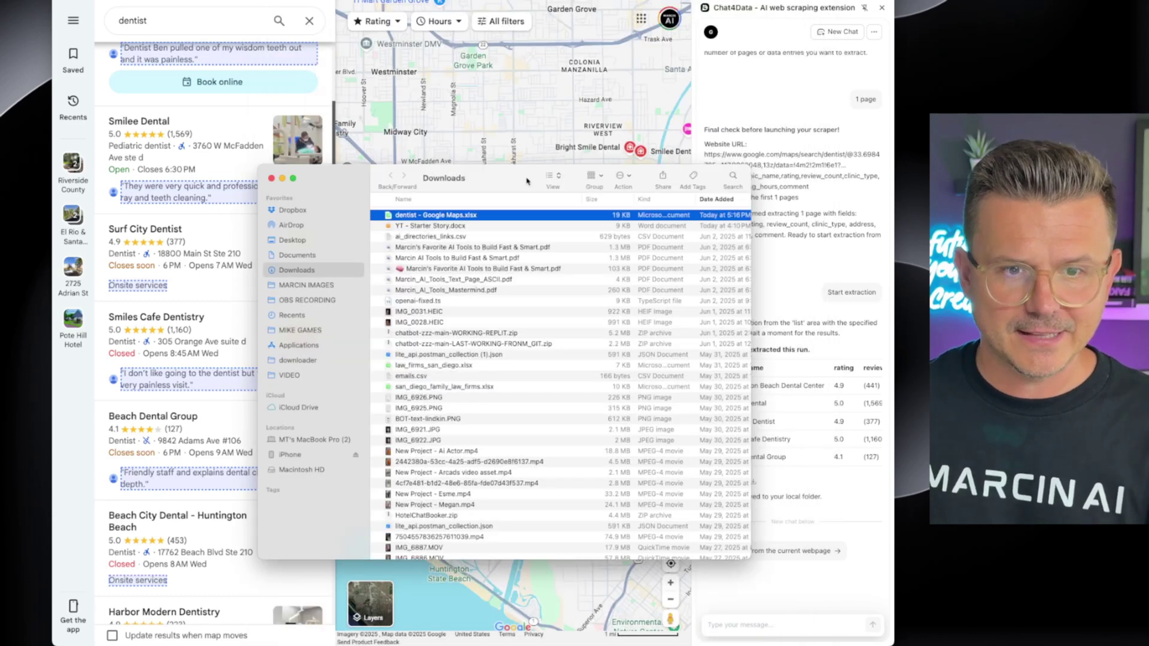
left_click(778, 81)
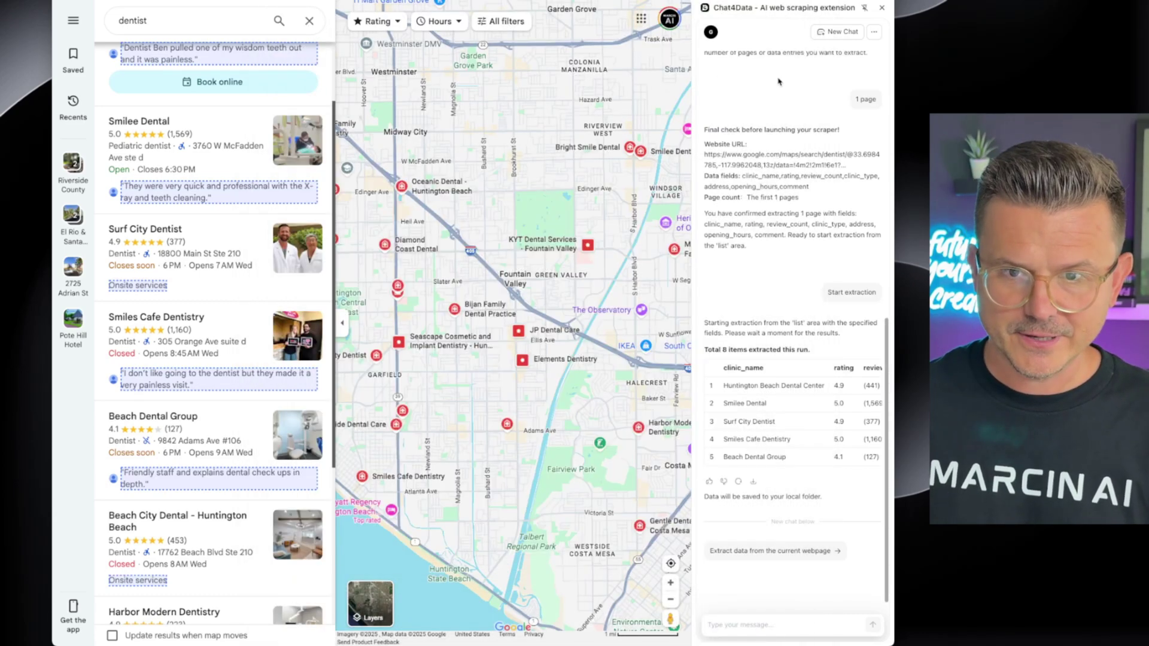
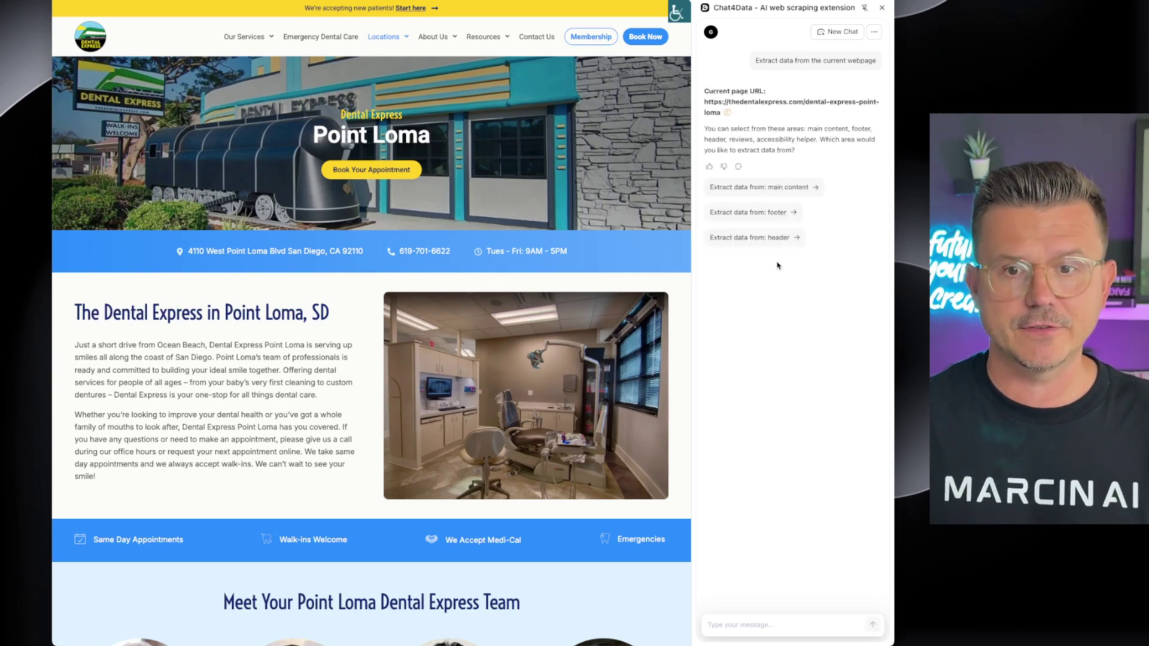
Step: Choose main content as the extraction area and add a custom field "services" covering the services column that starts with Dental Exam
left_click(781, 189)
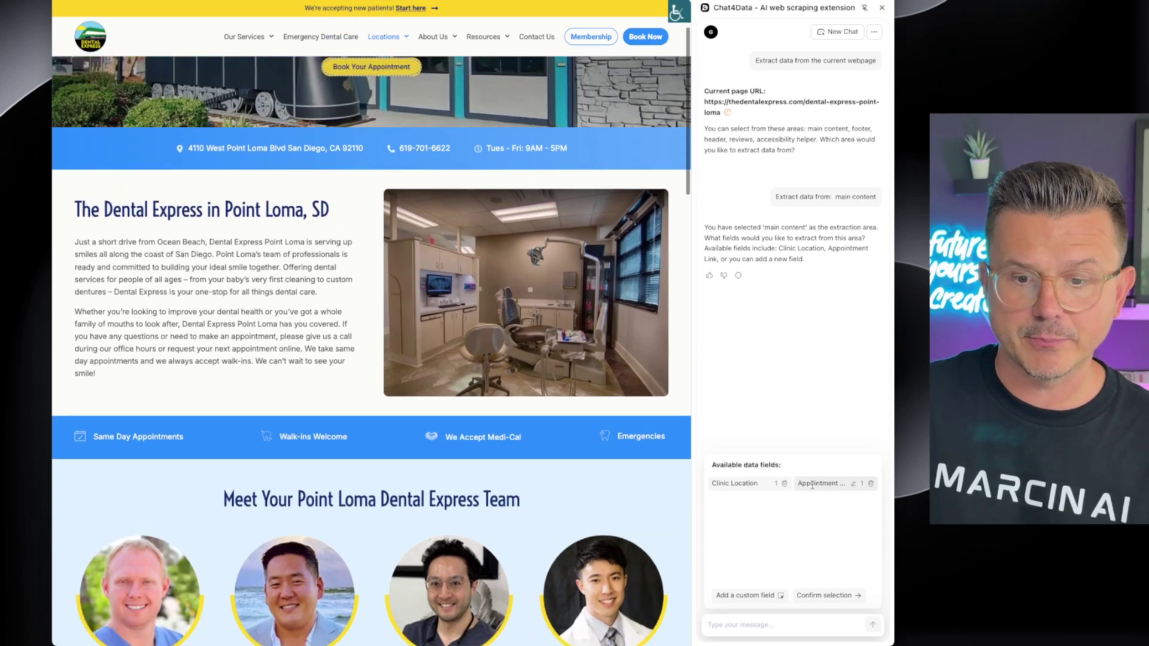
left_click(748, 595)
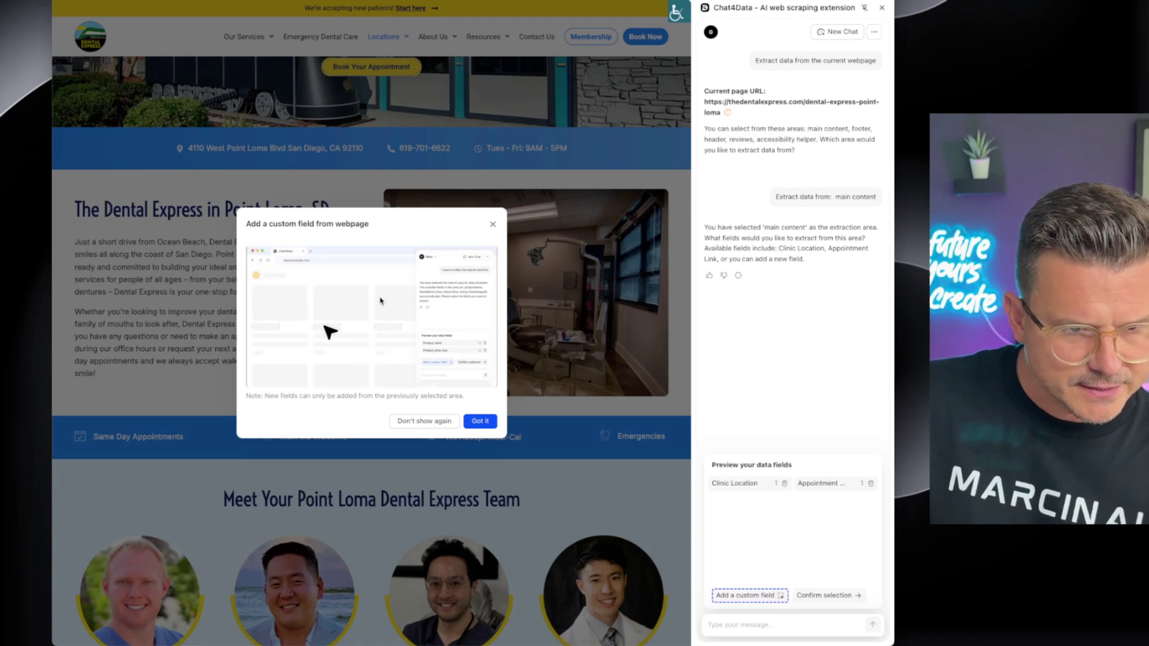
left_click(476, 421)
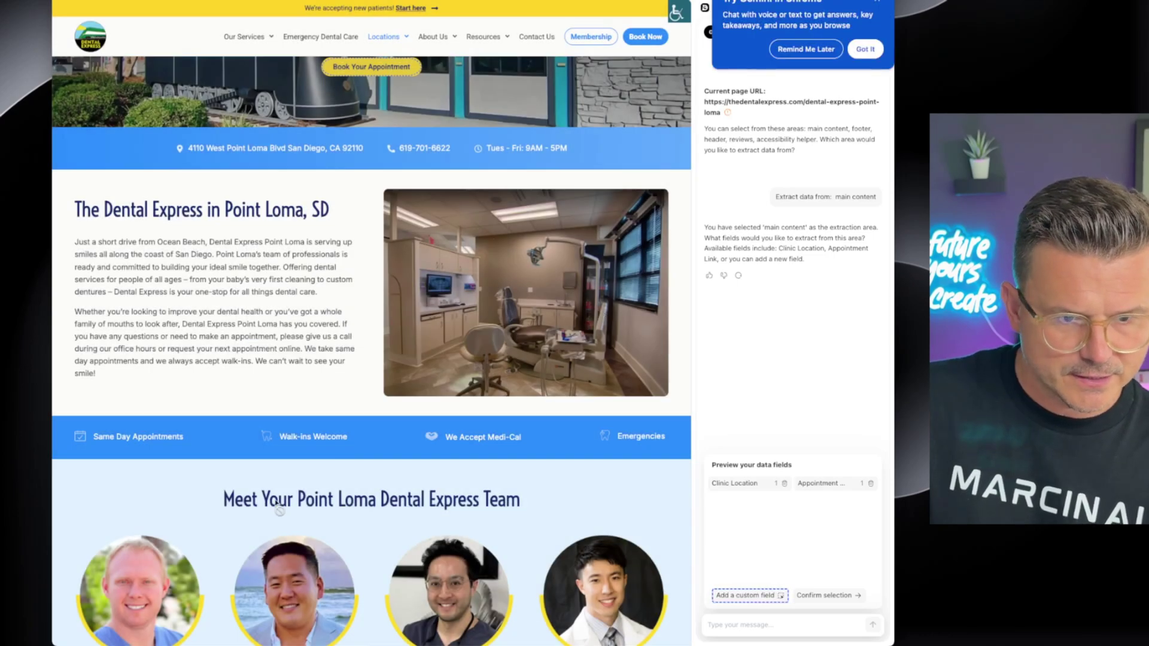
scroll(280, 510, "down", 6)
scroll(77, 412, "down", 1)
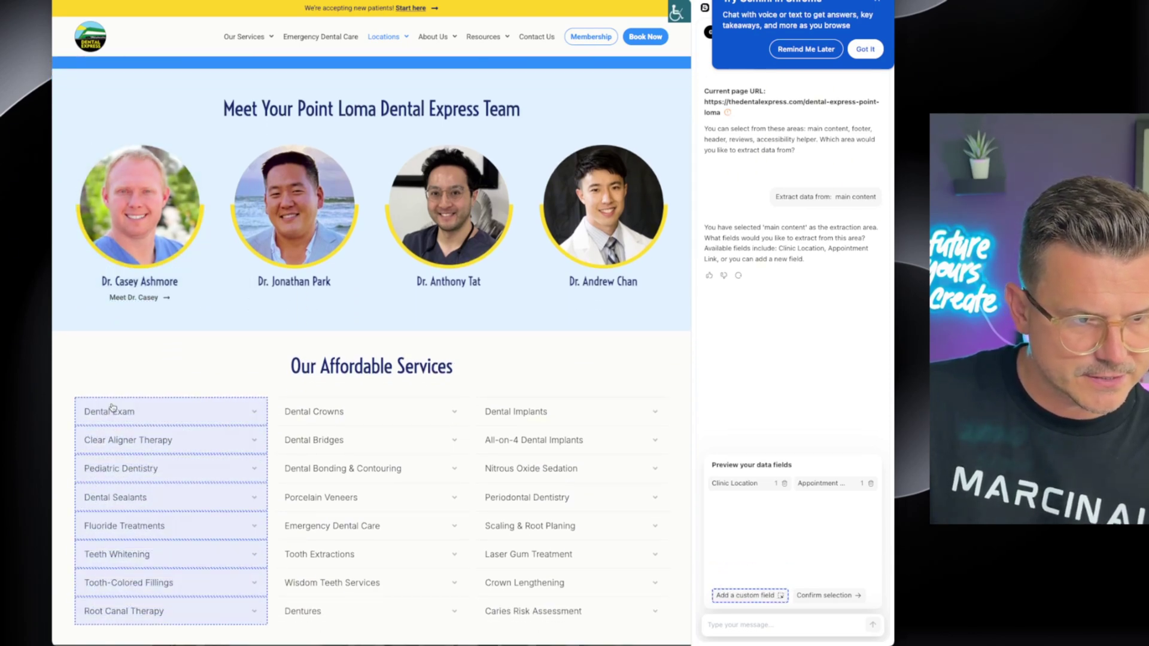
left_click(112, 407)
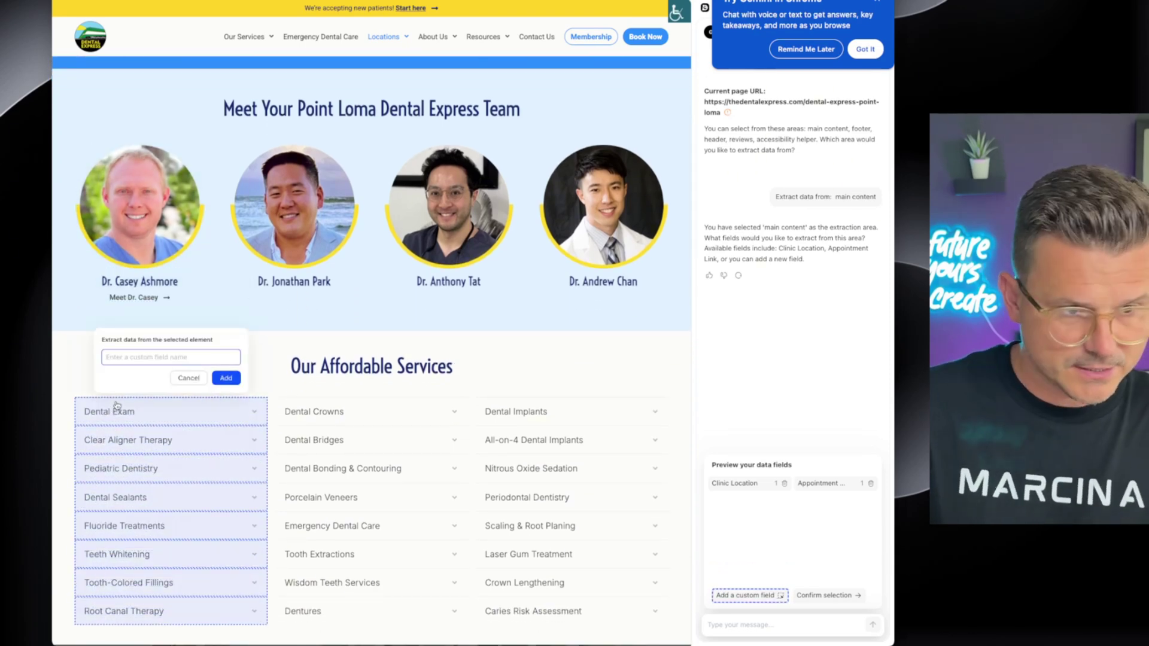
type("services")
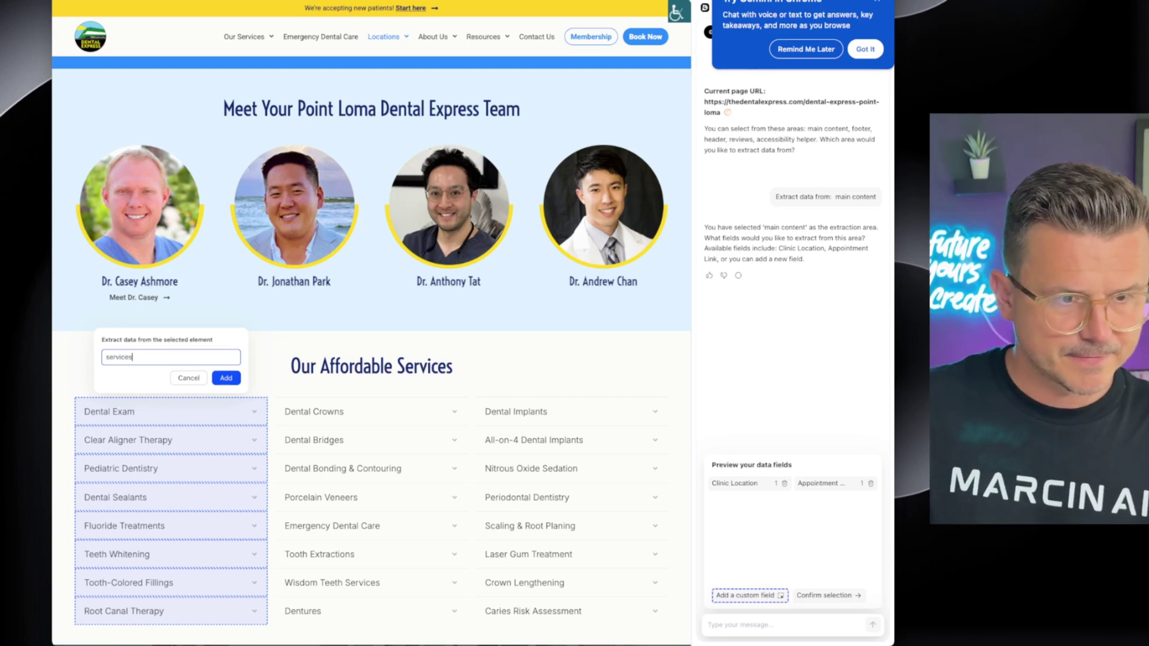
left_click(226, 378)
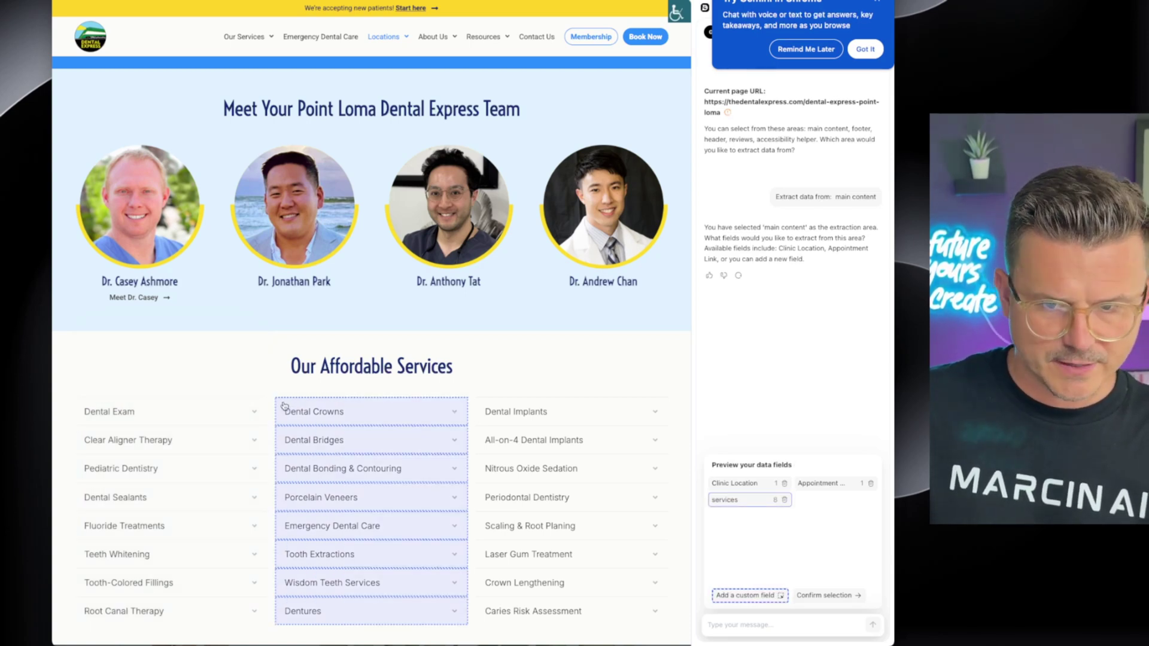
Step: Add two more custom fields named "services" for the columns starting with Dental Crowns and Dental Implants
left_click(285, 405)
type("services")
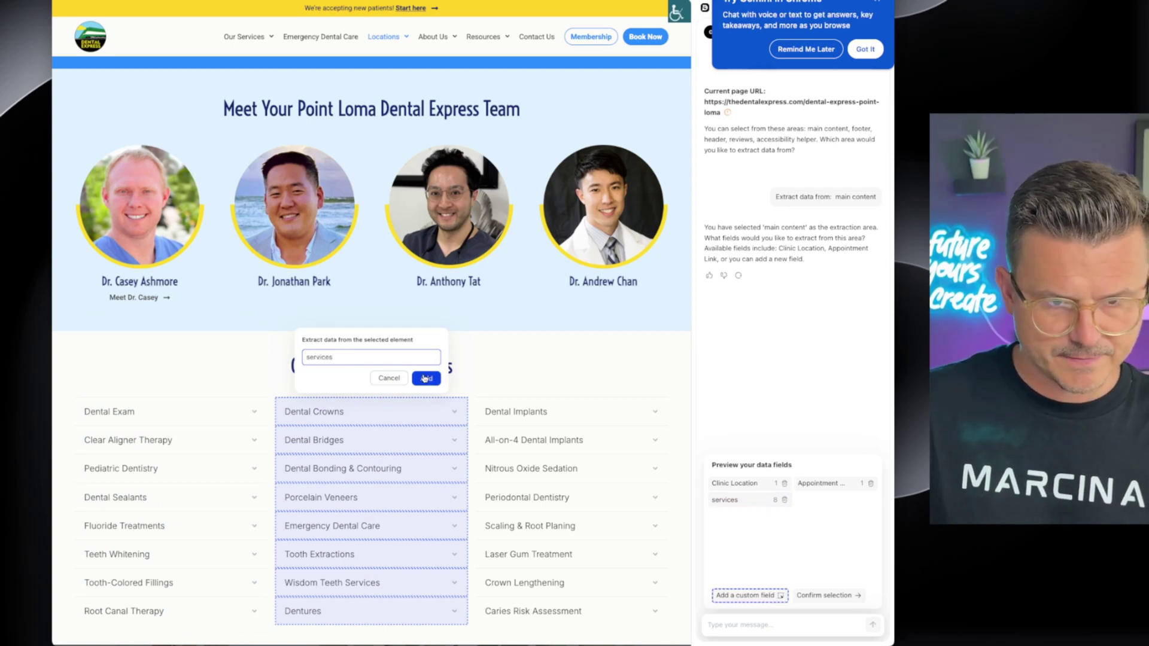
left_click(426, 378)
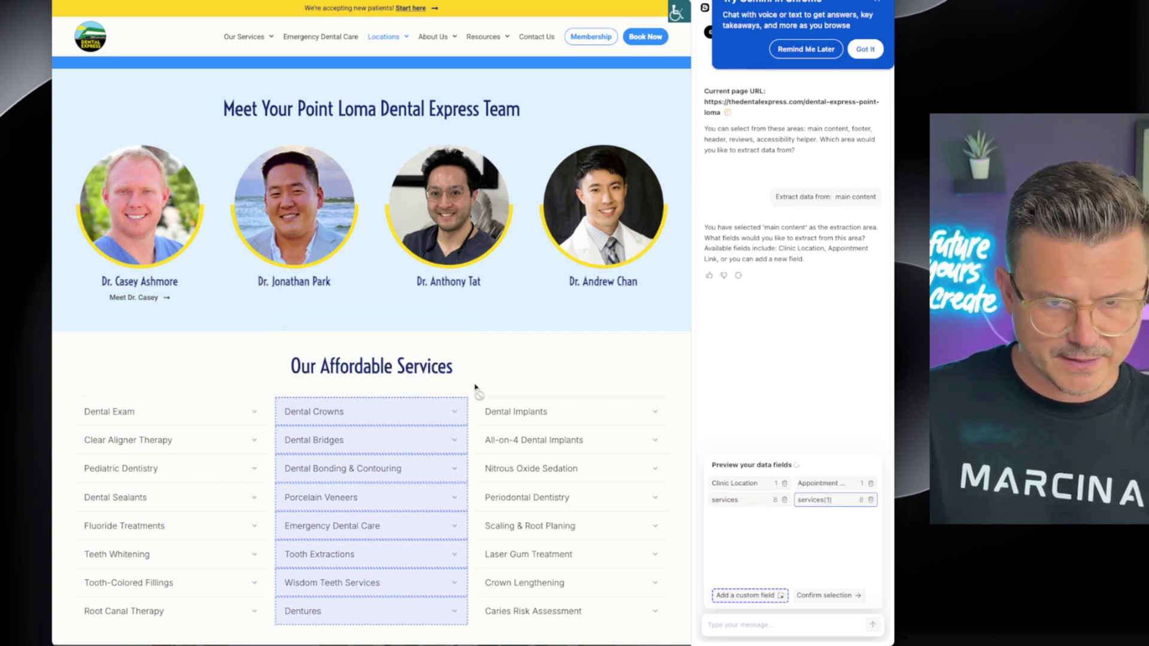
left_click(480, 404)
type("services")
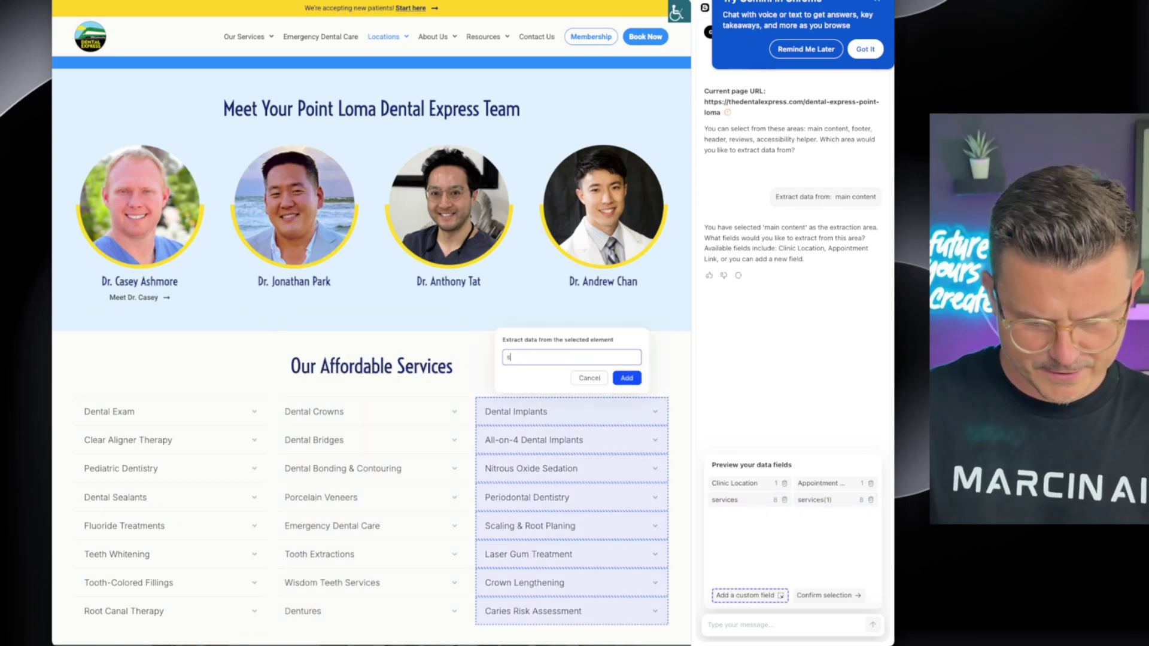
left_click(627, 378)
Step: Add a custom field named "owners" based on the first doctor's name in the team section
left_click(122, 283)
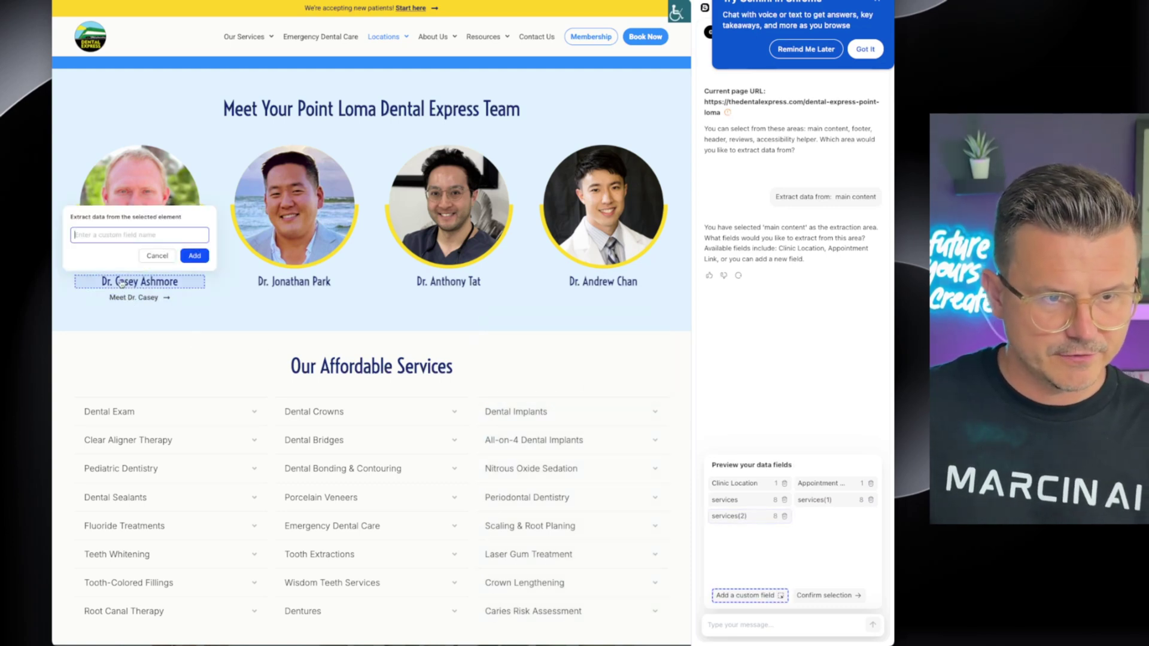
type("d")
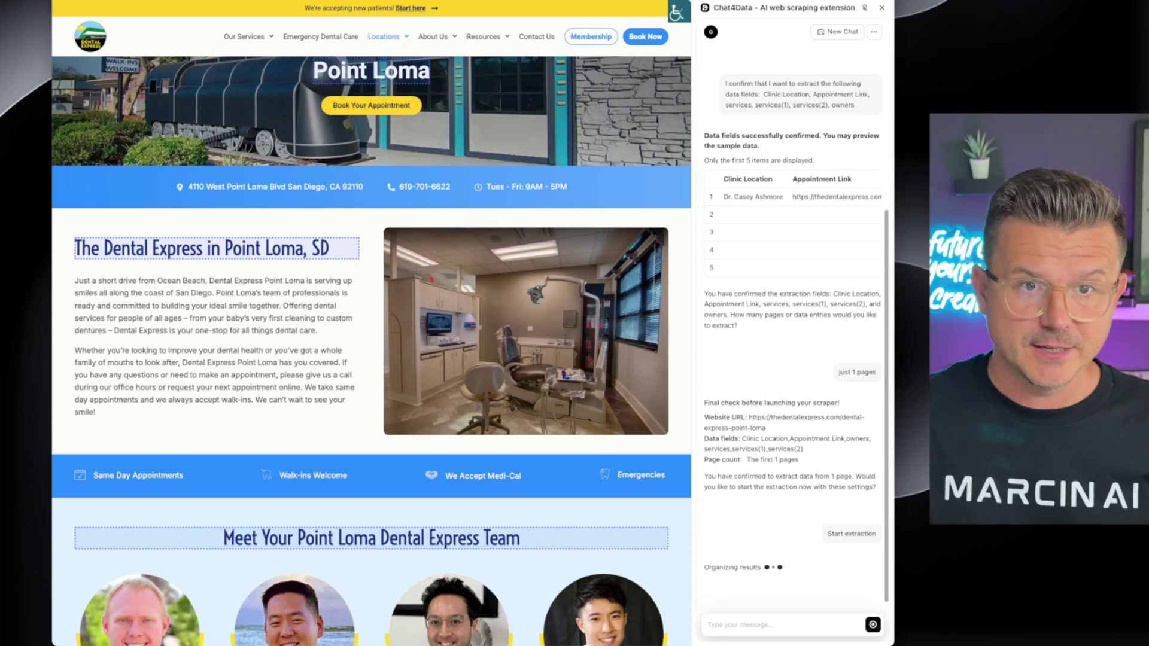
Step: Look through the open Product Hunt, Google Maps, TikTok and Chat4Data pages without starting a new chat, and return to the dental clinic page
key("ctrl+Tab")
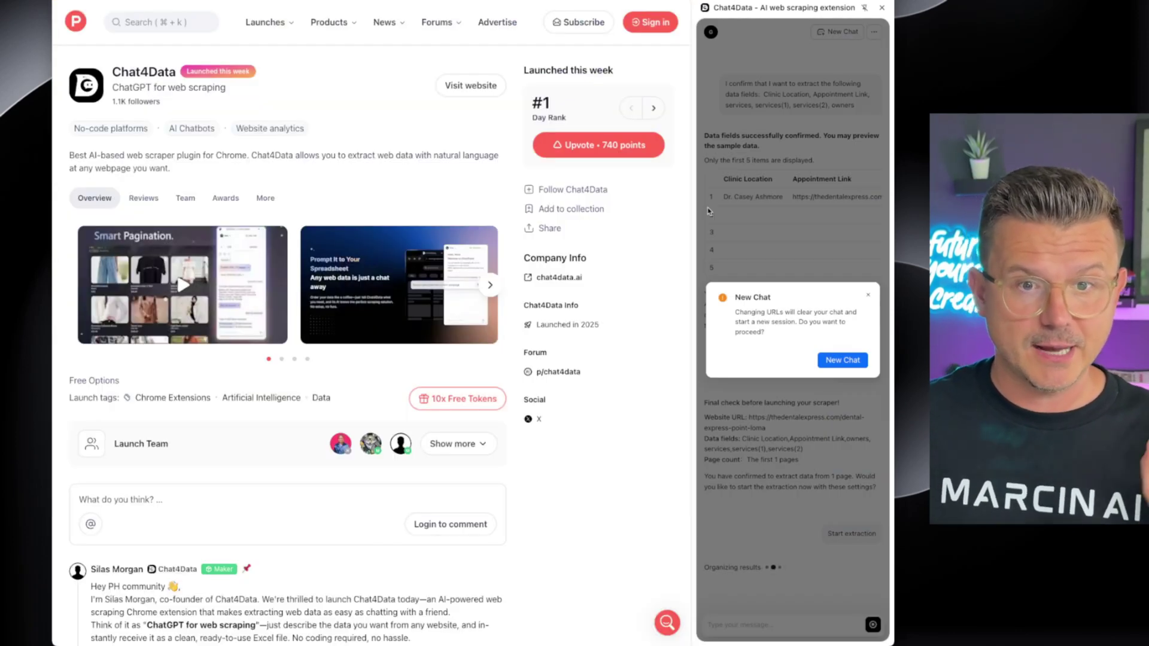
left_click(867, 295)
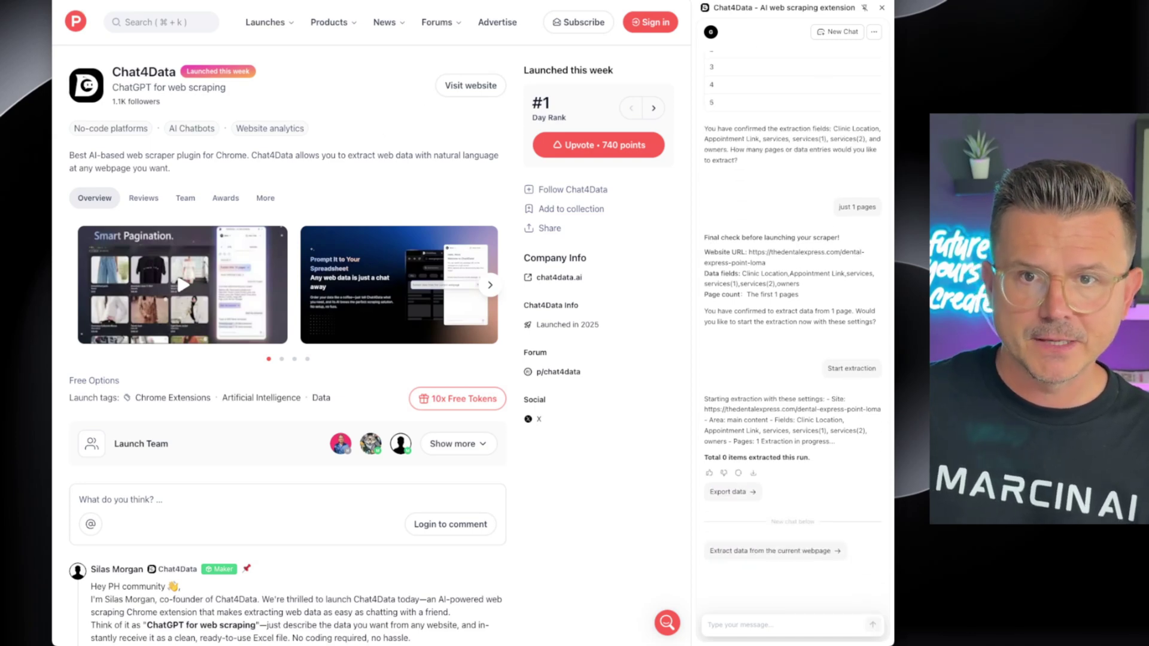
key("ctrl+Tab")
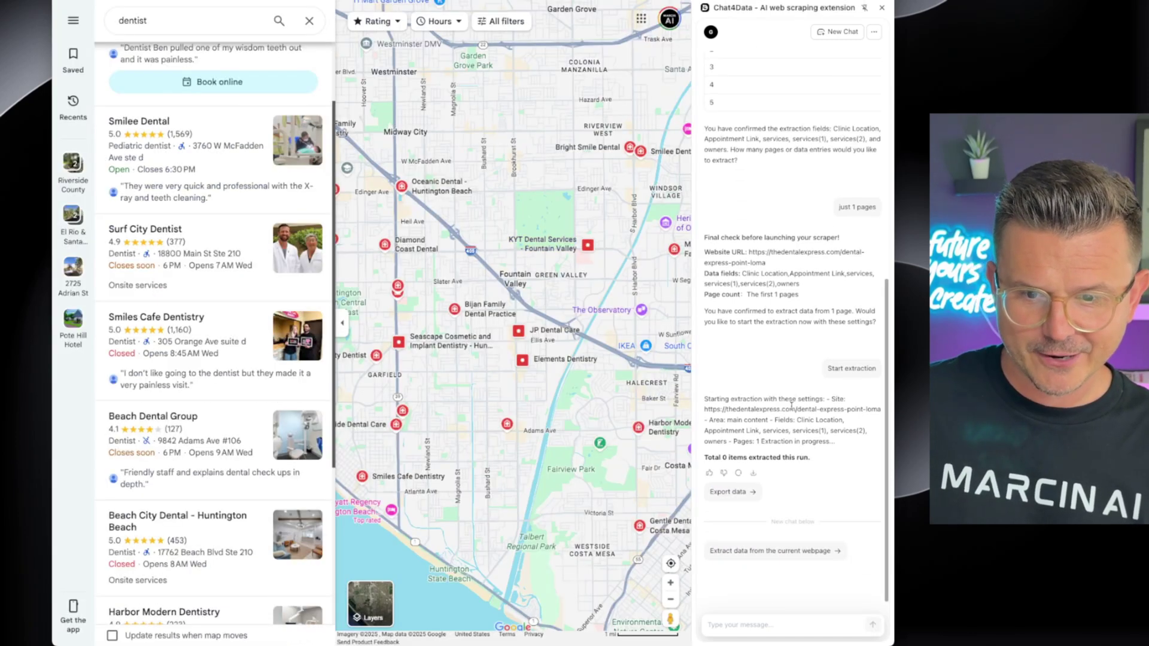
key("ctrl+shift+Tab")
key("ctrl+shift+Tab")
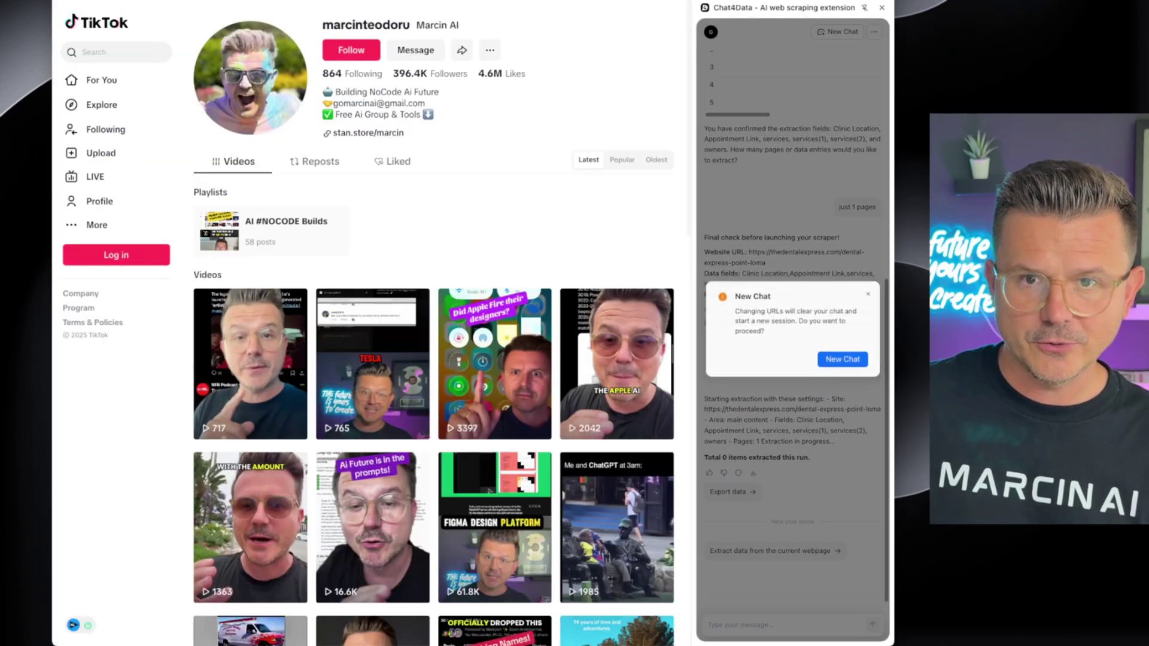
key("ctrl+shift+Tab")
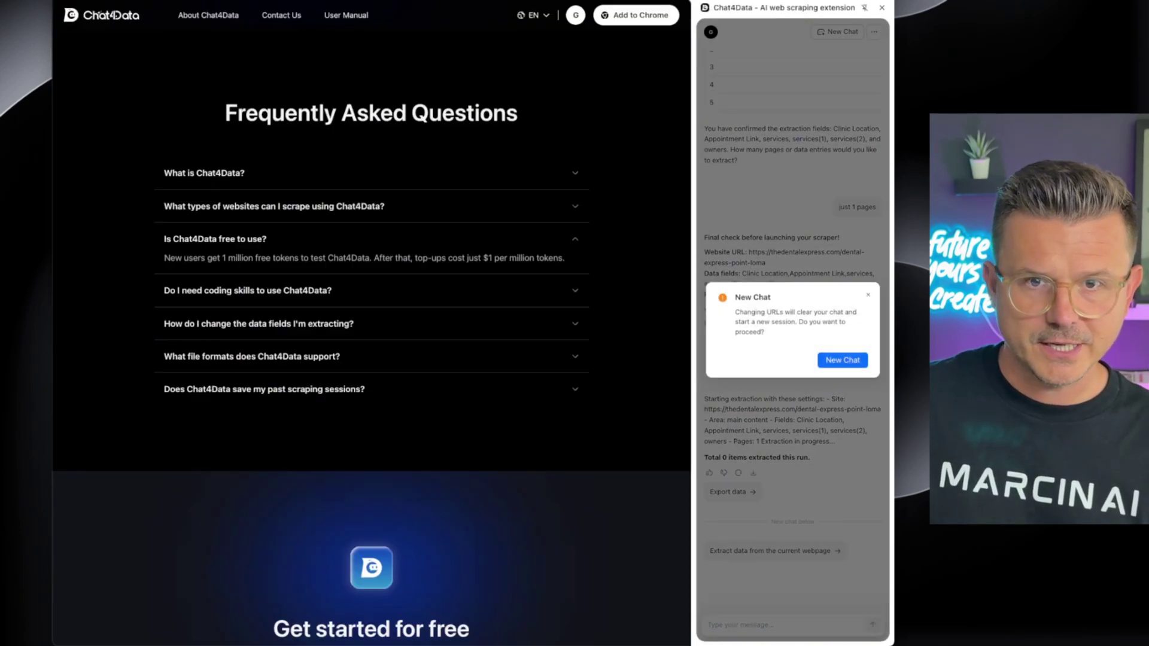
key("ctrl+shift+Tab")
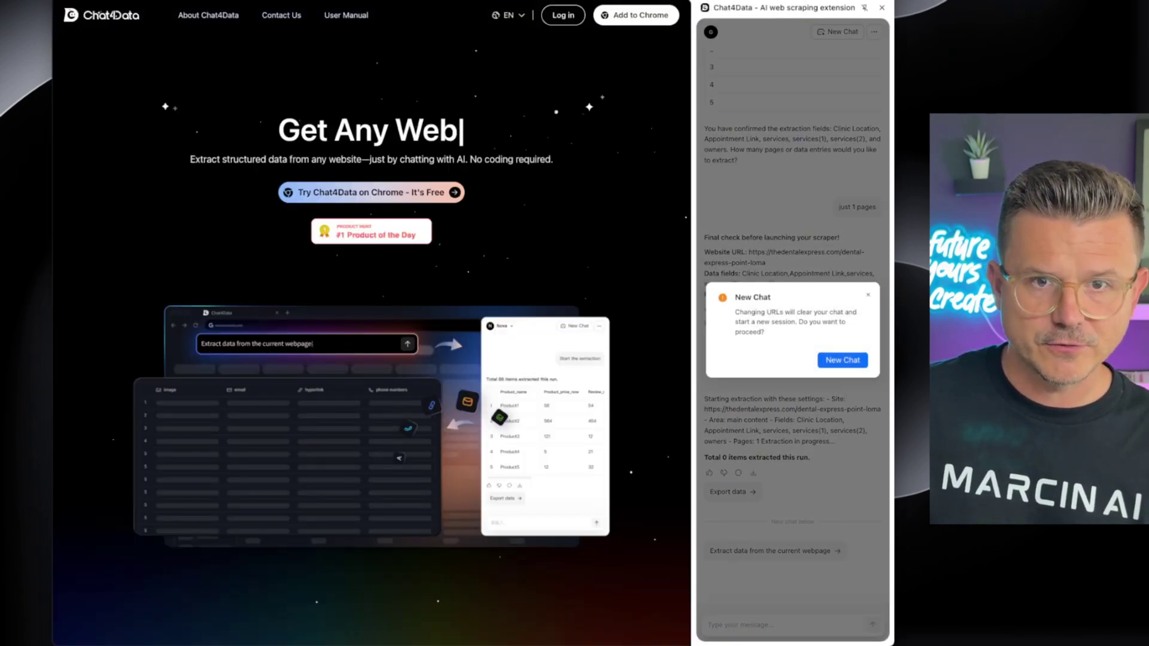
key("ctrl+shift+Tab")
key("ctrl+Tab")
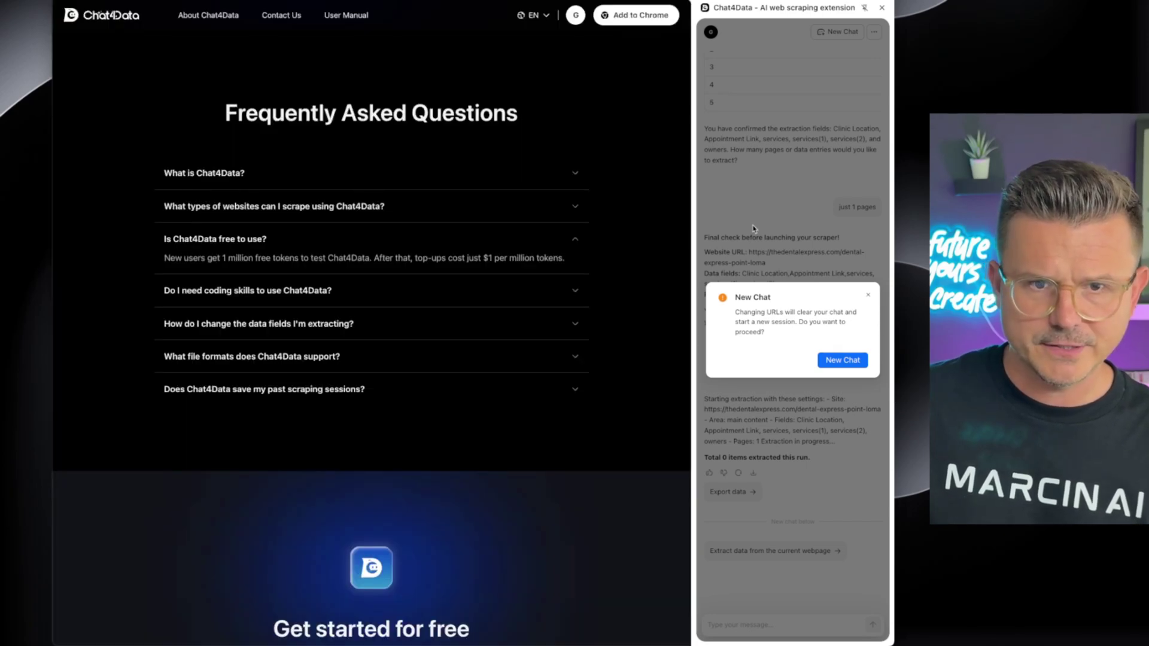
left_click(868, 295)
key("ctrl+Tab")
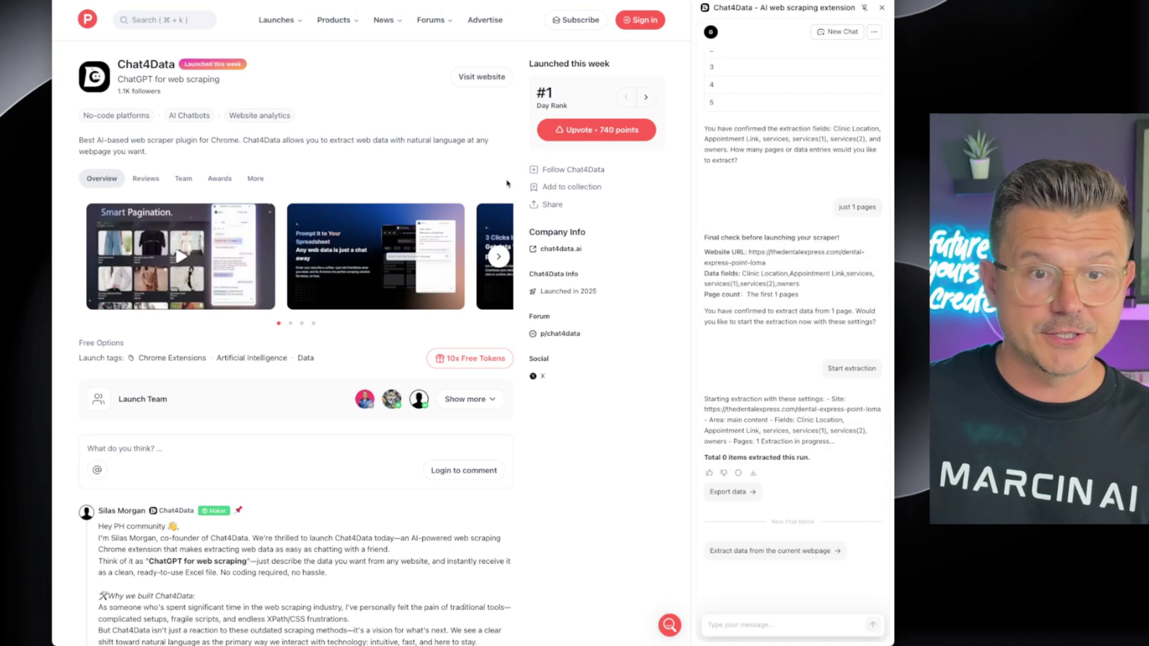
key("ctrl+Tab")
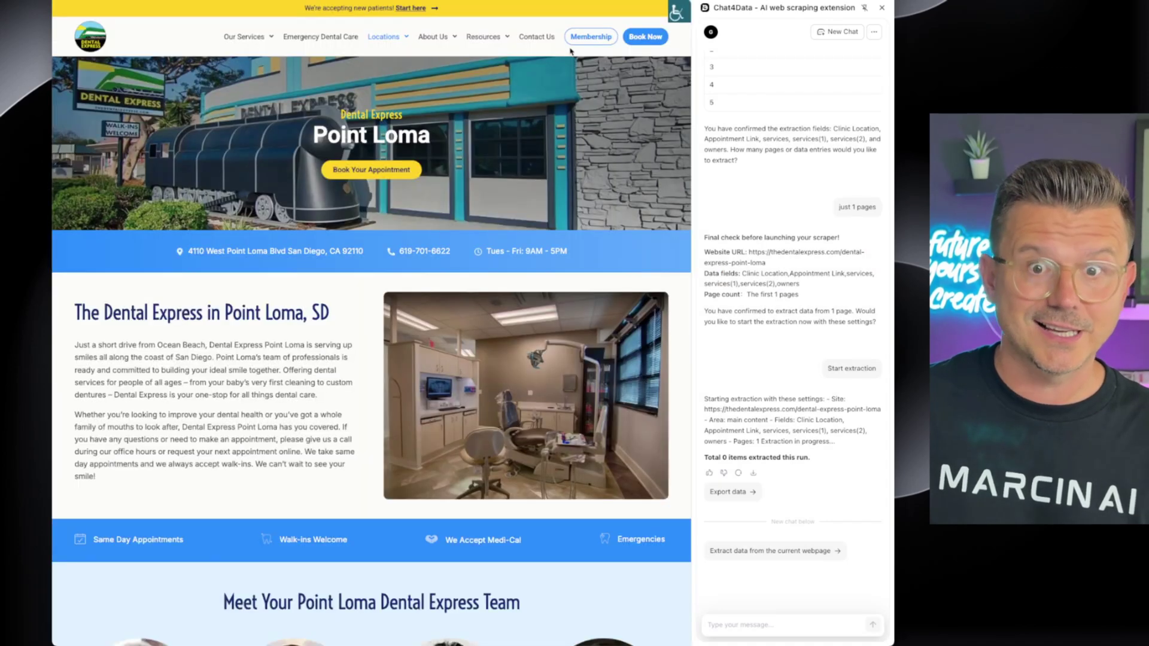
Step: Export the data from the dental clinic extraction and look over the clinic page's services and reviews
left_click(731, 492)
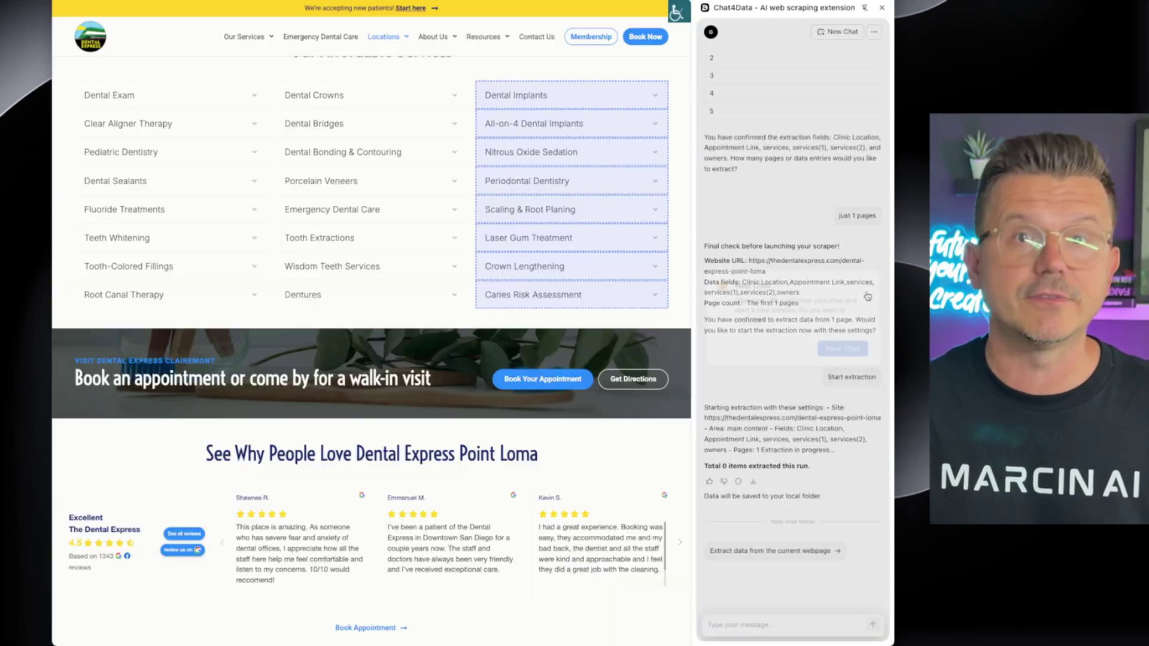
scroll(345, 77, "down", 2)
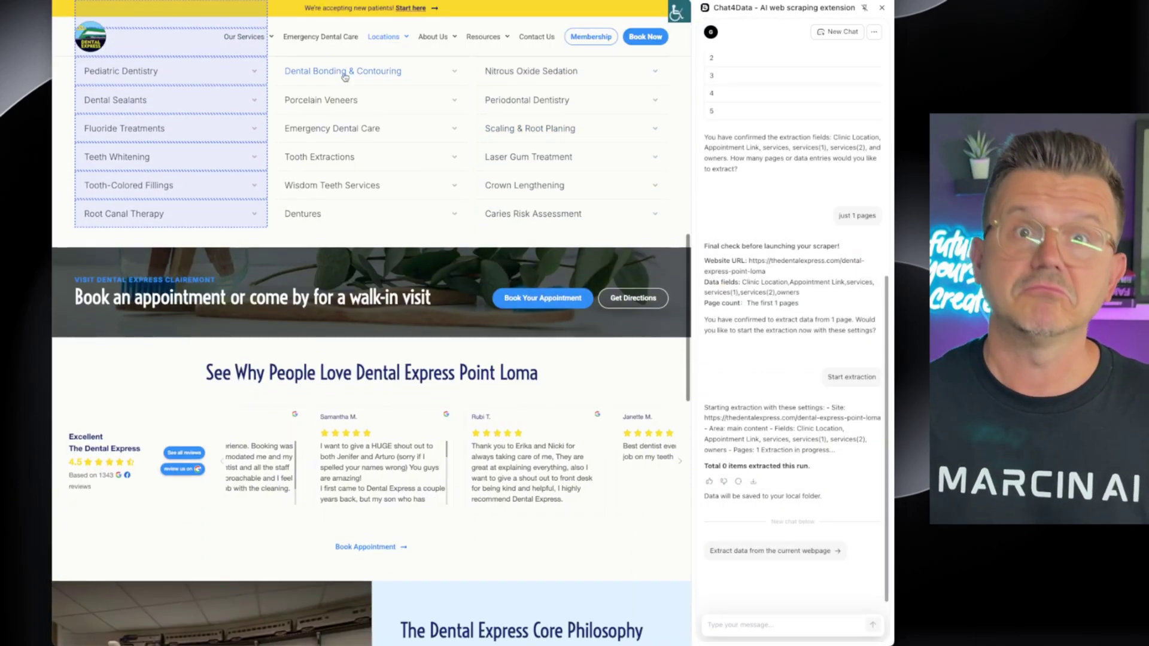
scroll(345, 77, "up", 3)
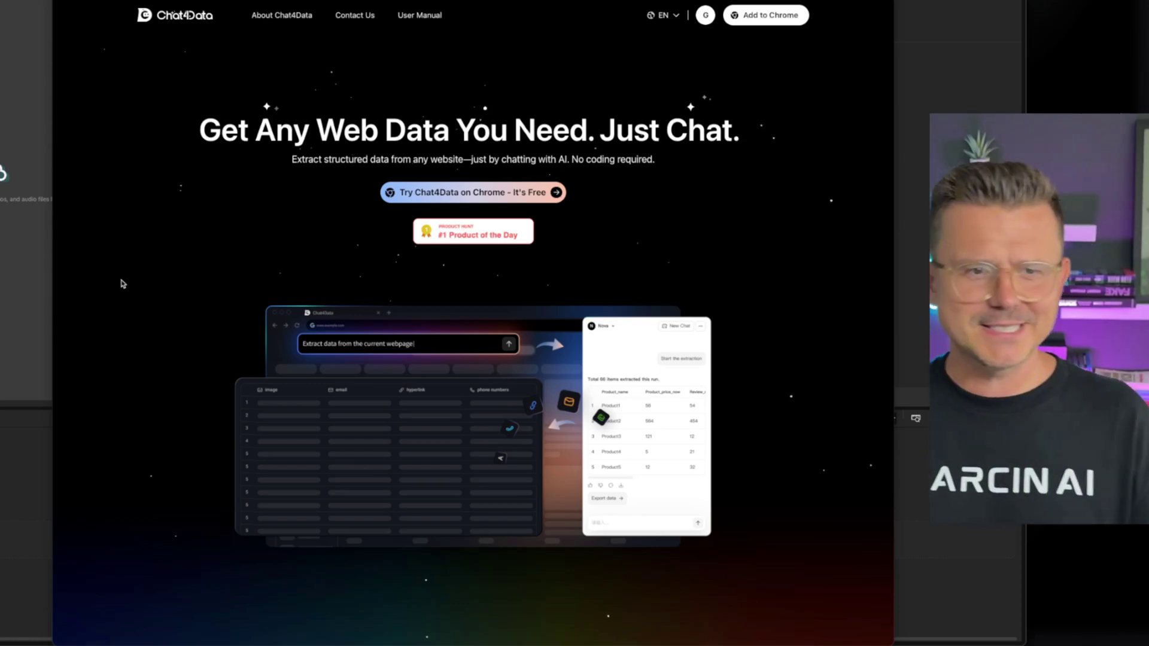
Step: Review the Chat4Data homepage from the feature overview through the three-step guide to the Frequently Asked Questions
scroll(122, 283, "down", 5)
scroll(123, 283, "down", 4)
scroll(122, 283, "down", 5)
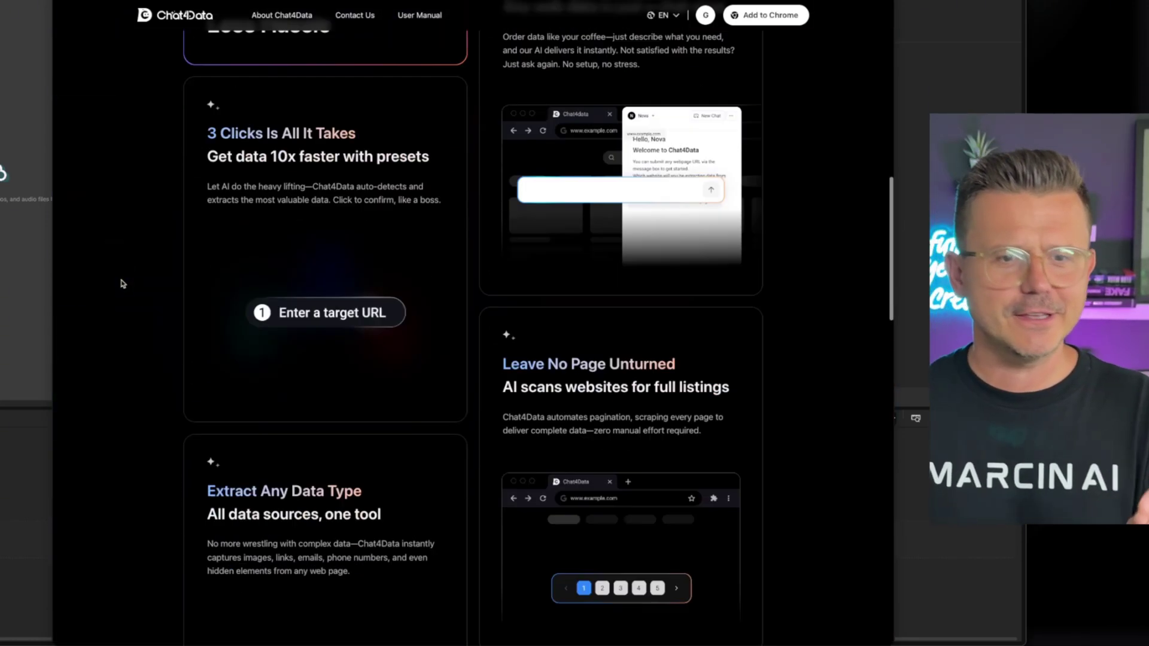
scroll(122, 283, "down", 8)
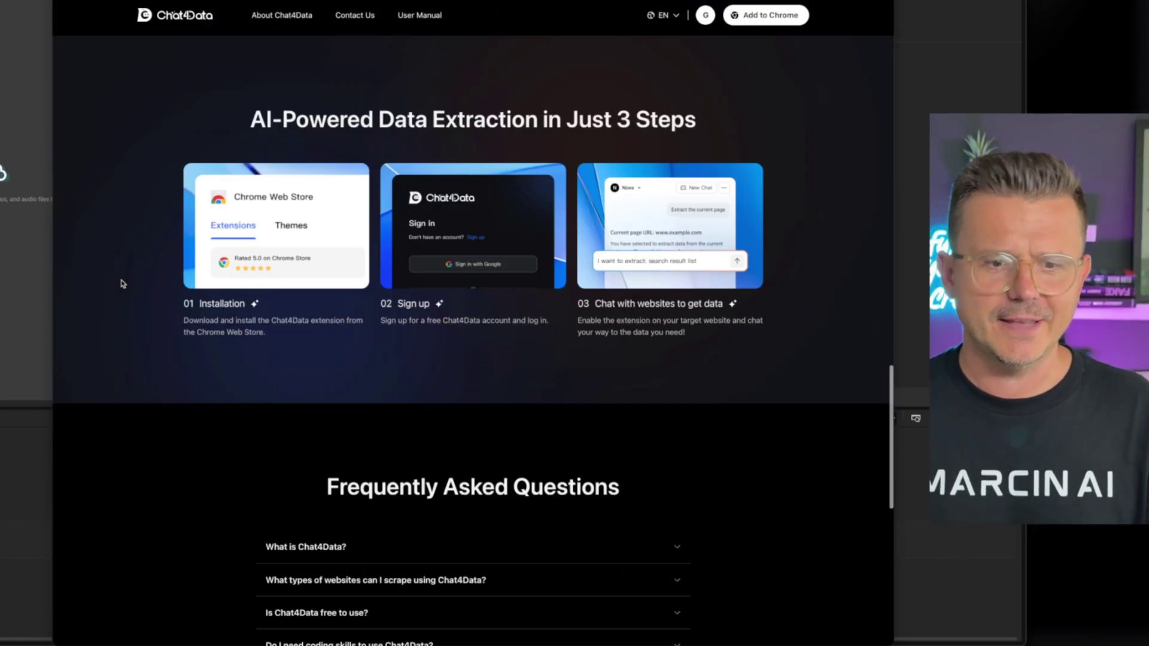